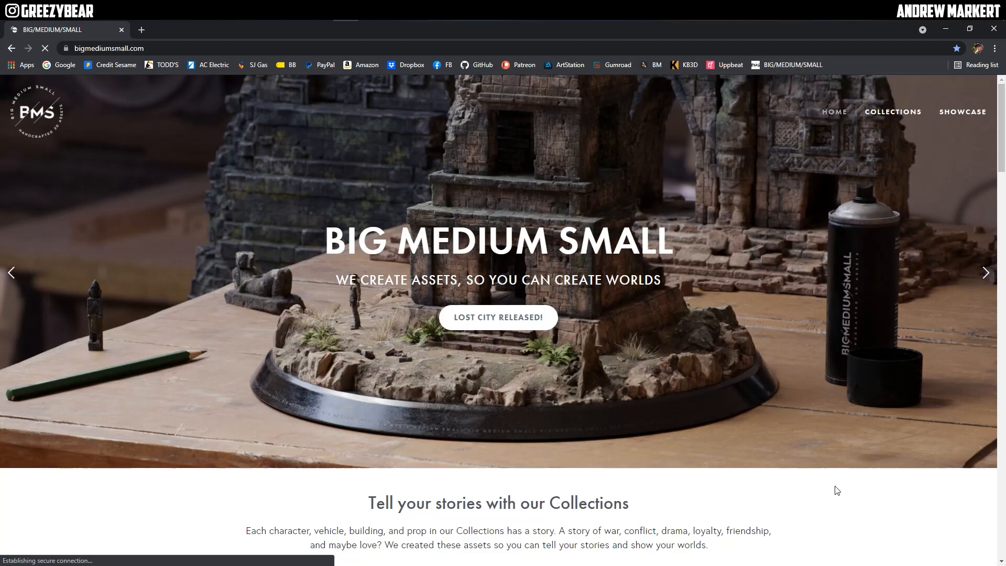
- Navigate to the Lost City collection via the site's Collections page
left_click(894, 112)
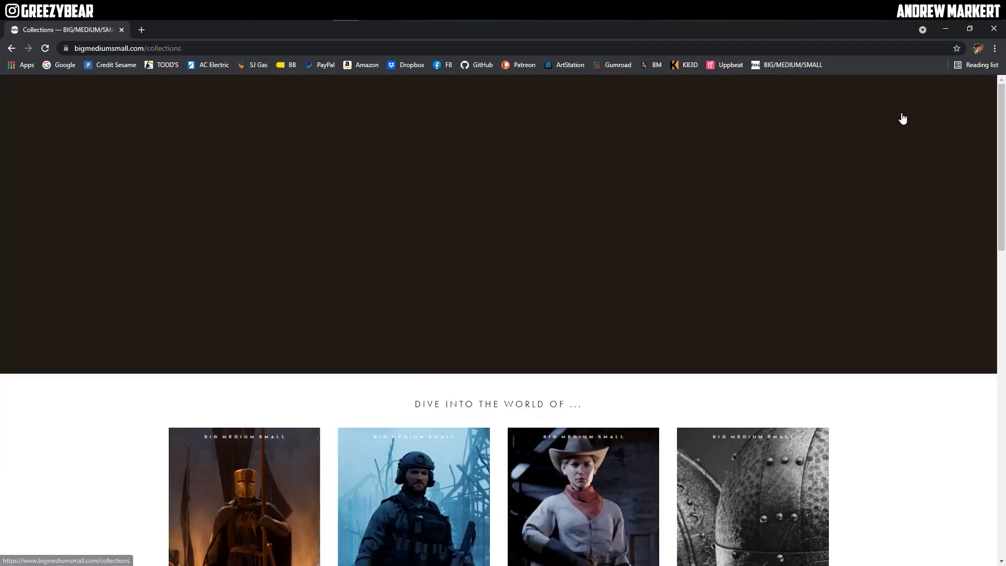
scroll(843, 419, "down", 1)
scroll(842, 420, "down", 3)
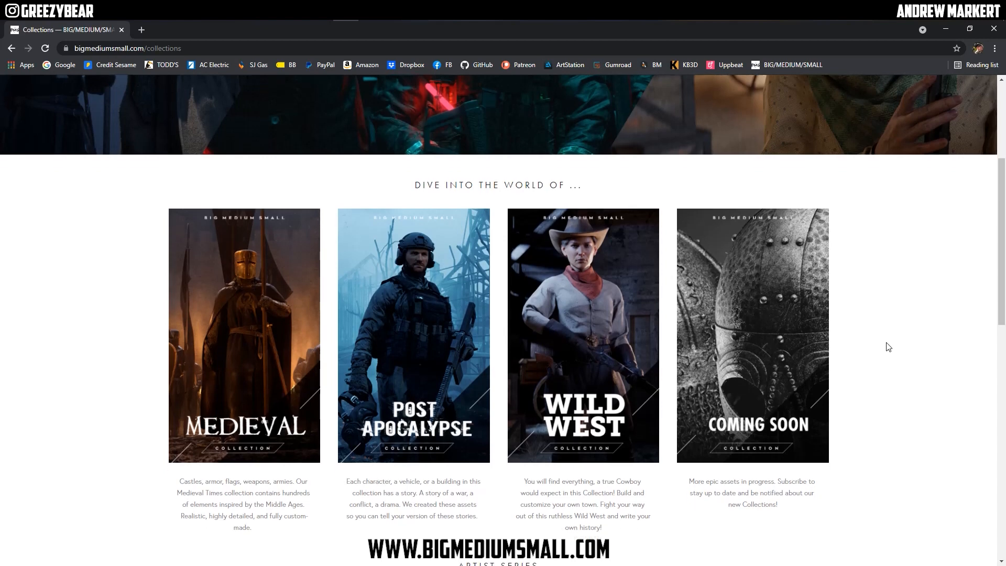
scroll(887, 347, "down", 2)
scroll(887, 347, "down", 3)
scroll(887, 347, "down", 1)
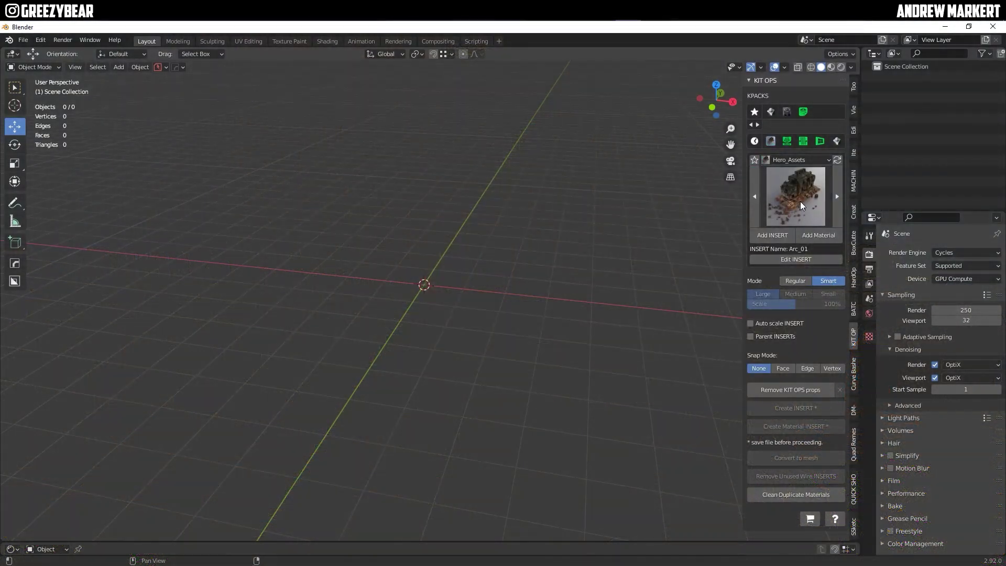
- Insert the Tower_01 ruin from the Hero_Assets Kit Ops pack into the scene
left_click(799, 200)
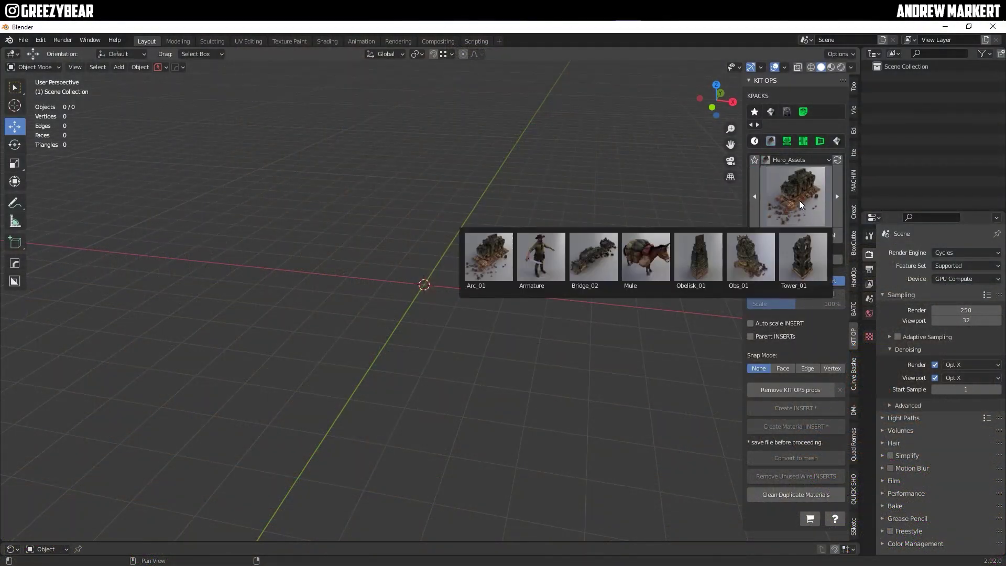
left_click(802, 257)
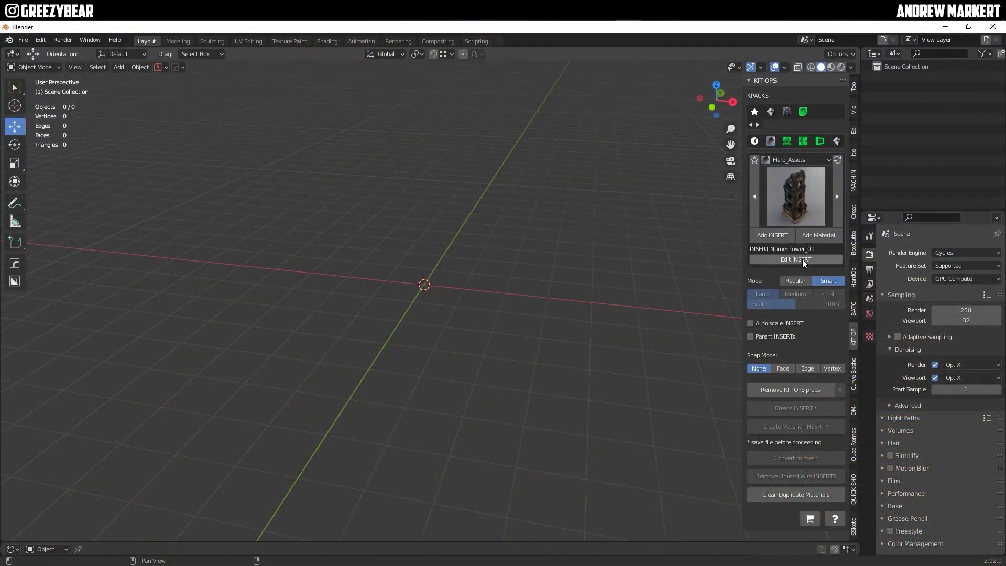
left_click(771, 236)
scroll(346, 327, "down", 6)
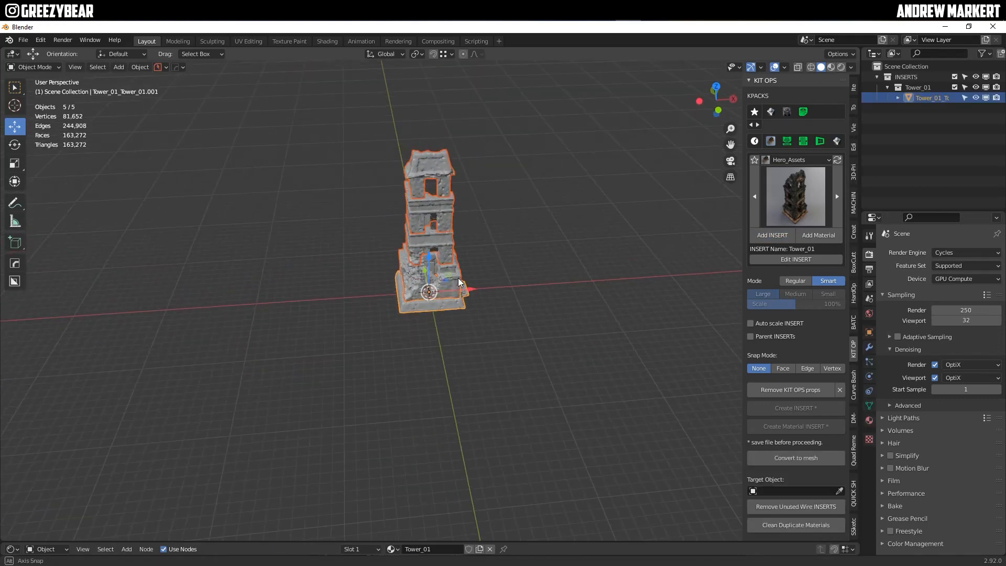
- Rotate the tower from a top view, then choose Obelisk_01 as the next insert
middle_click_drag(460, 283, 418, 300, "alt")
key("r")
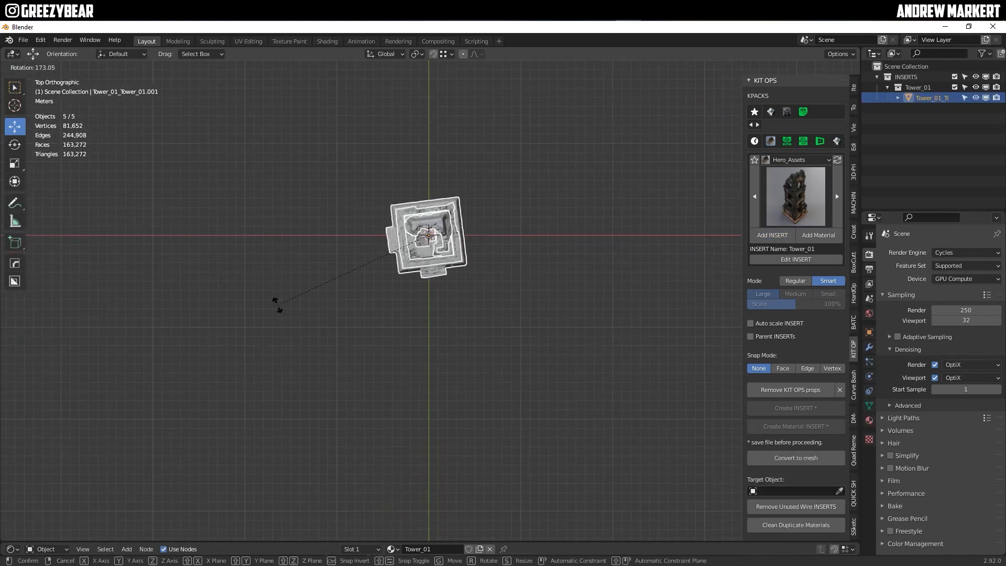
left_click(253, 291)
middle_click_drag(440, 275, 472, 330)
left_click(792, 196)
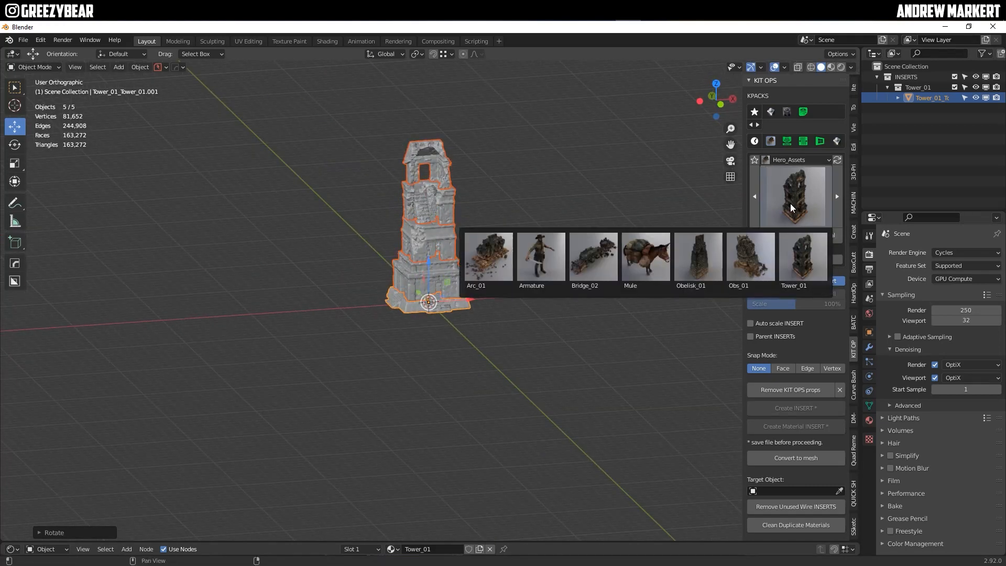
left_click(698, 257)
- Add Obelisk_01, duplicate it to the tower's other side, and enlarge the middle tower
key("ctrl+shift+Return")
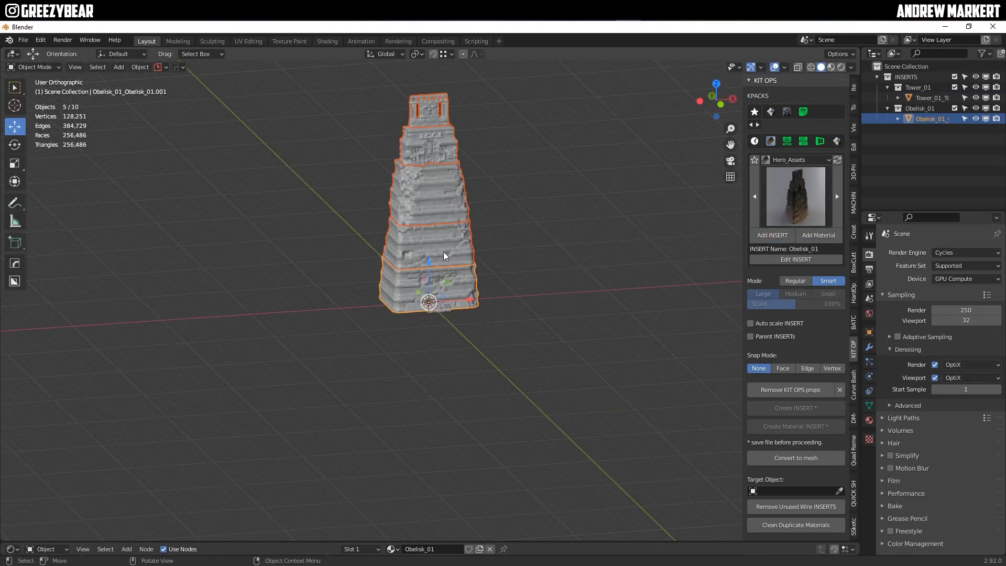
left_click(472, 301)
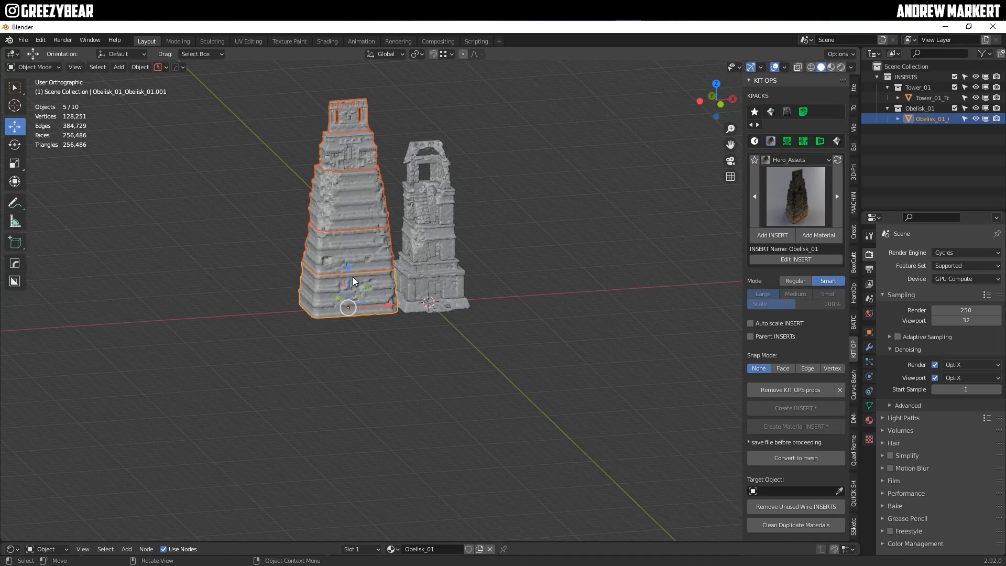
key("shift+d")
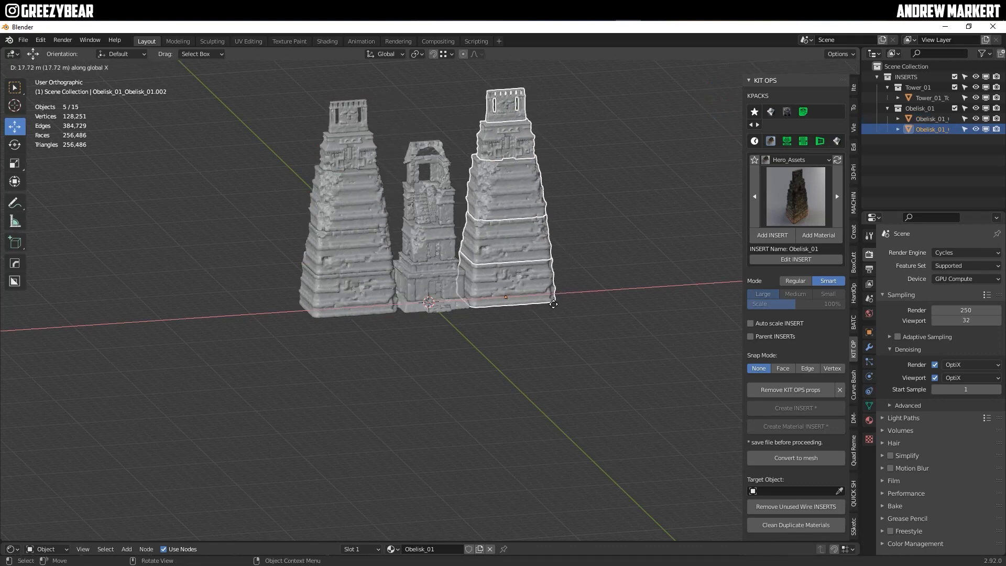
left_click(519, 299)
key("KP_1")
key("s")
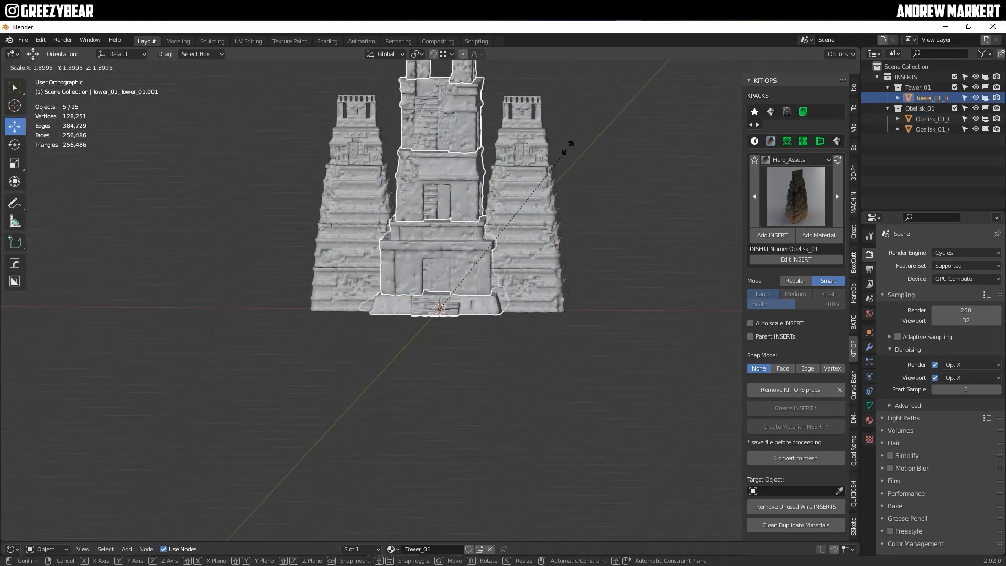
left_click(568, 314)
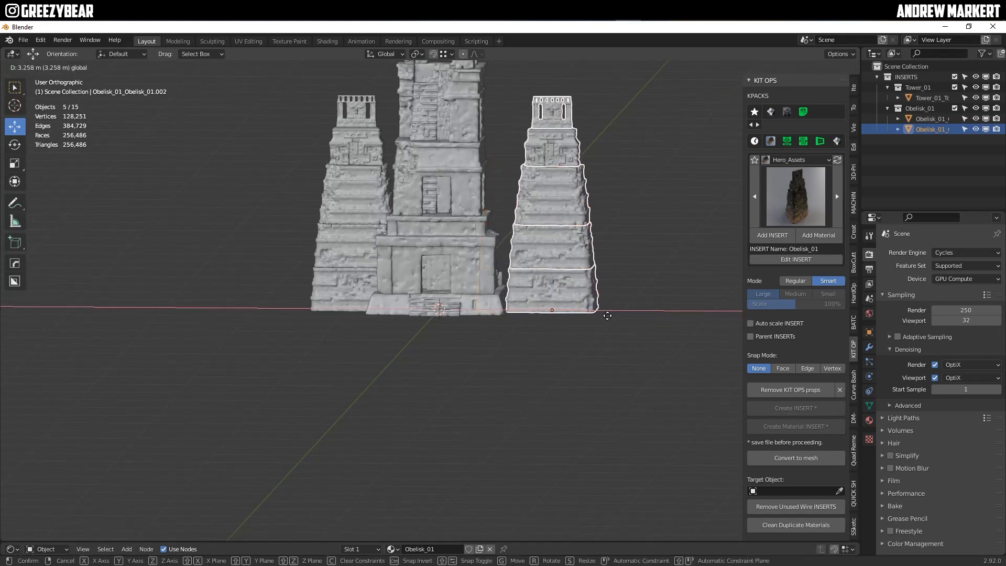
- Reposition both obelisks snugly beside the tower, checking from several angles
left_click(306, 330)
middle_click_drag(306, 331, 354, 315)
key("g")
left_click(360, 315)
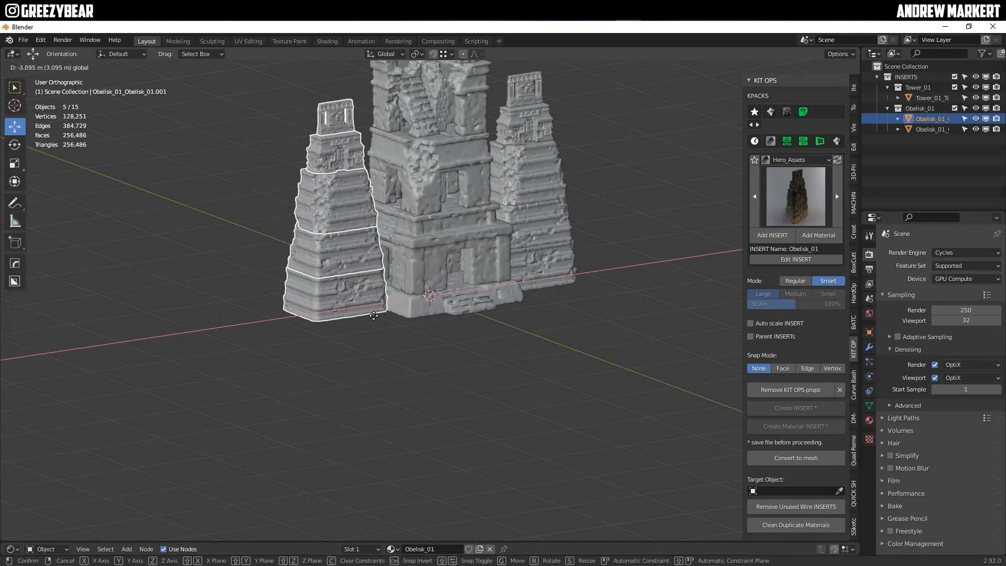
left_click(323, 260, "shift")
middle_click_drag(354, 275, 315, 236)
key("g")
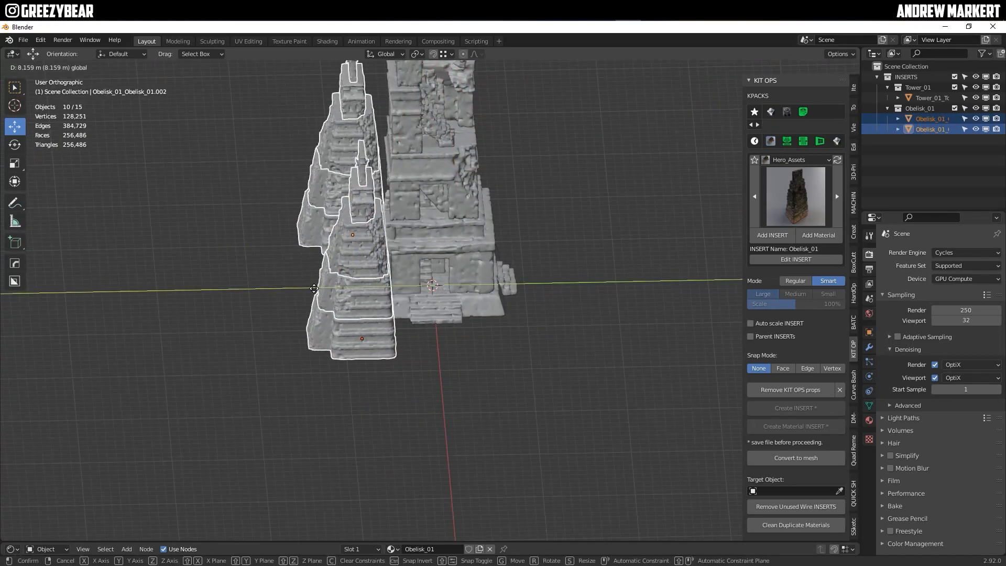
left_click(272, 283)
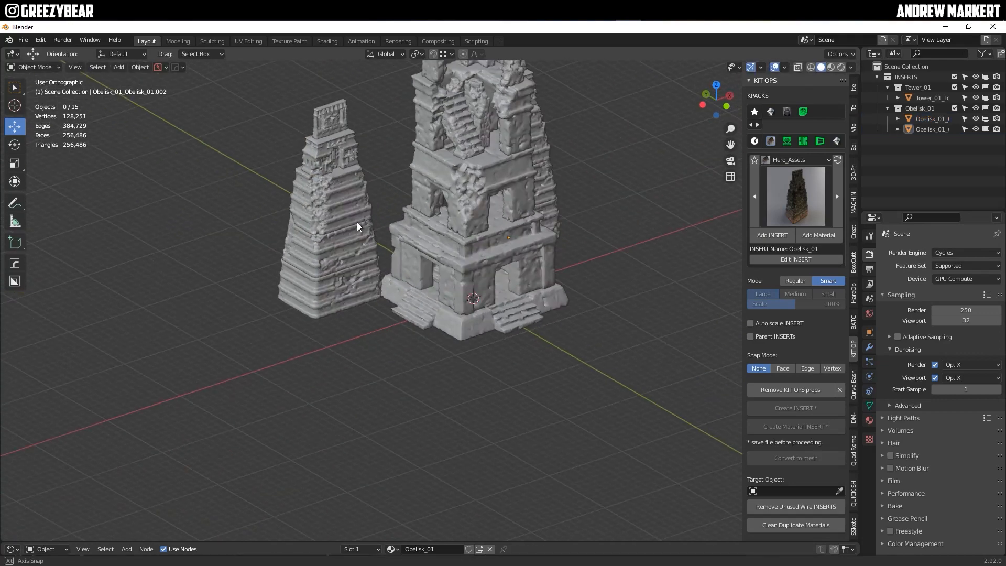
mouse_move(357, 223)
middle_mouse_down()
mouse_move(292, 204)
mouse_move(489, 228)
mouse_move(440, 249)
mouse_move(483, 279)
middle_mouse_up()
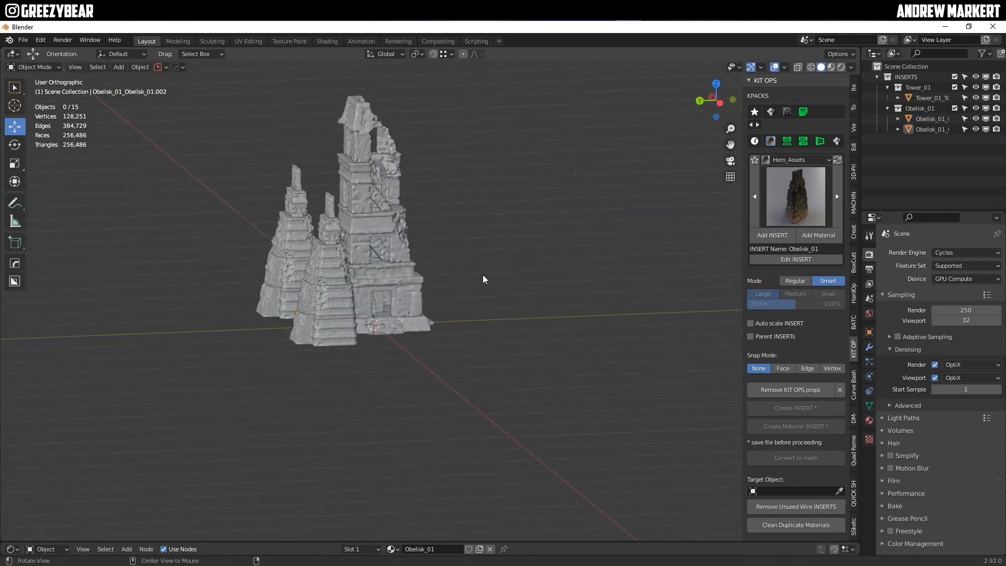
left_click(281, 269, "shift")
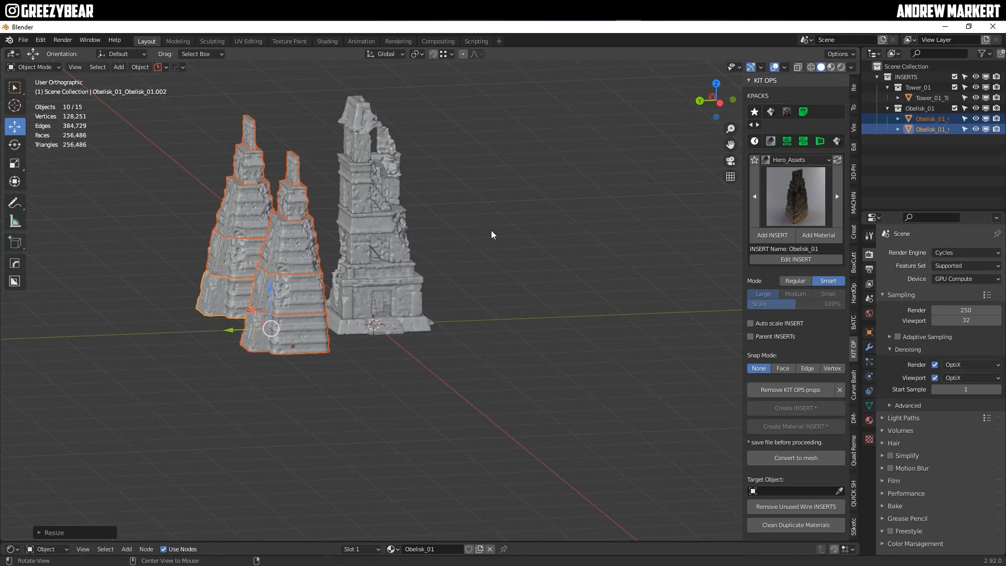
middle_click_drag(491, 230, 398, 274)
key("alt+a")
scroll(780, 177, "down", 1)
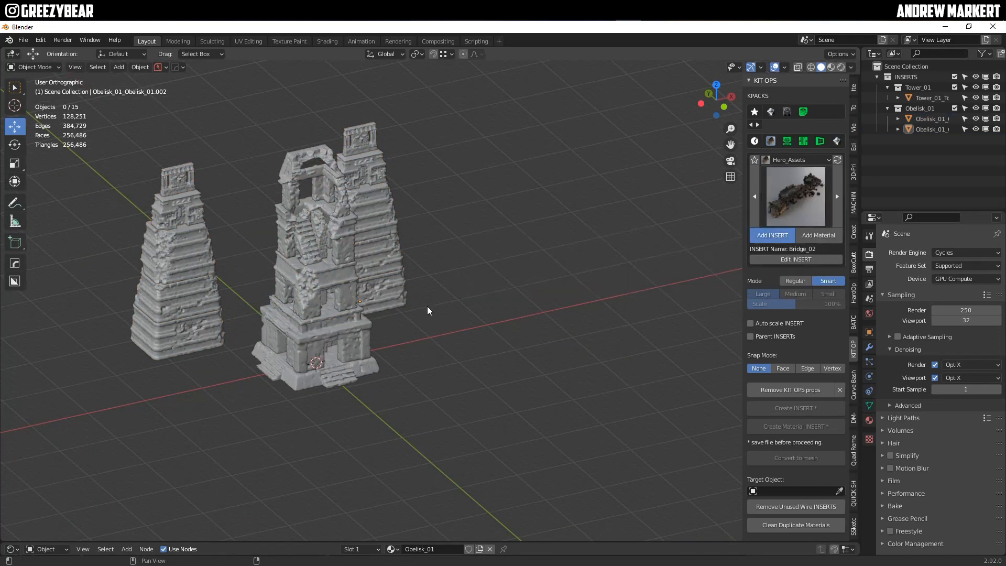
- Add the Bridge_02 ruin, scale it up and rotate it in top view around the tower
key("ctrl+a")
key("s")
left_click(559, 228)
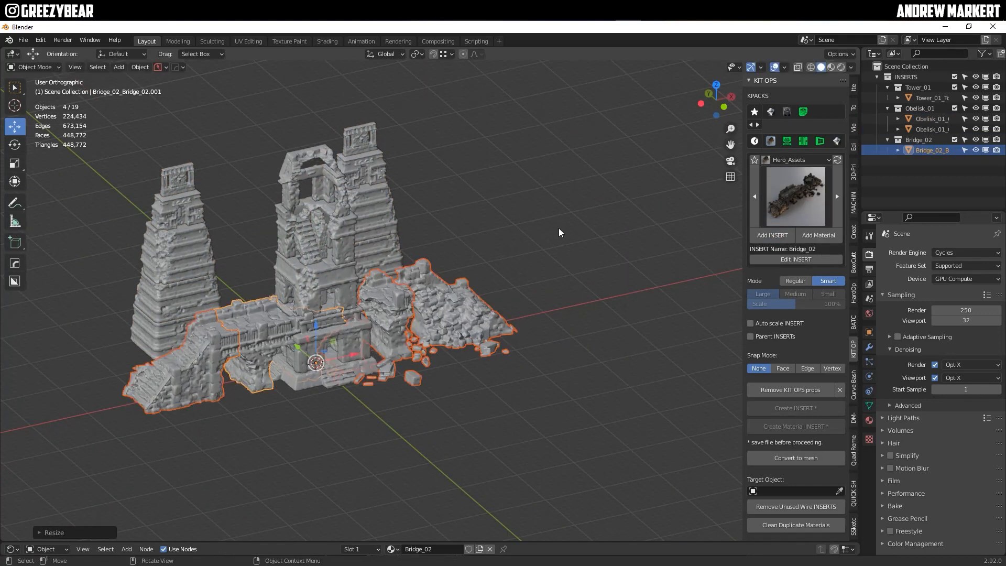
key("KP_7")
key("r")
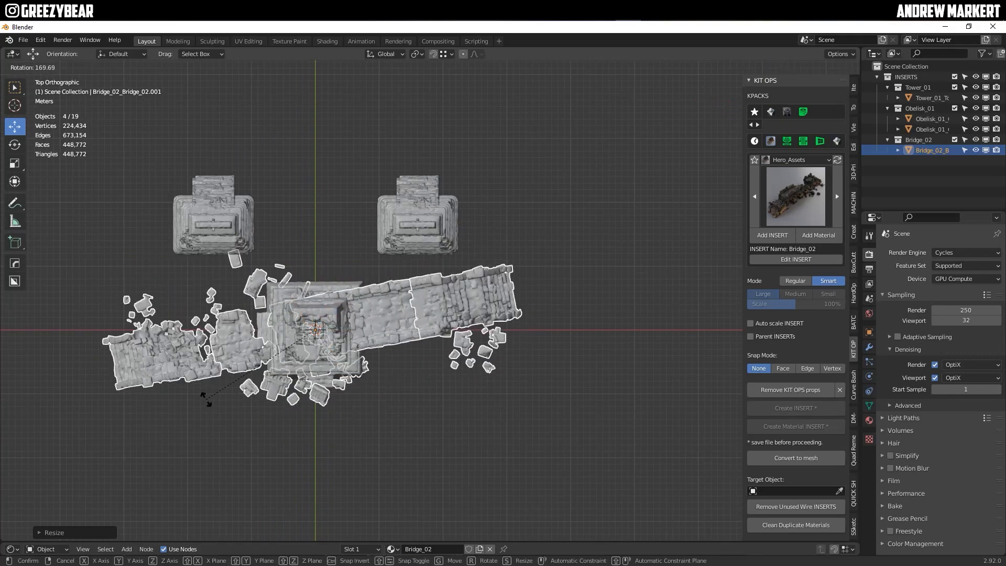
left_click(195, 378)
- Orbit around the ruins to check the bridge placement and reselect the bridge
middle_click_drag(193, 378, 383, 289)
scroll(367, 346, "up", 4)
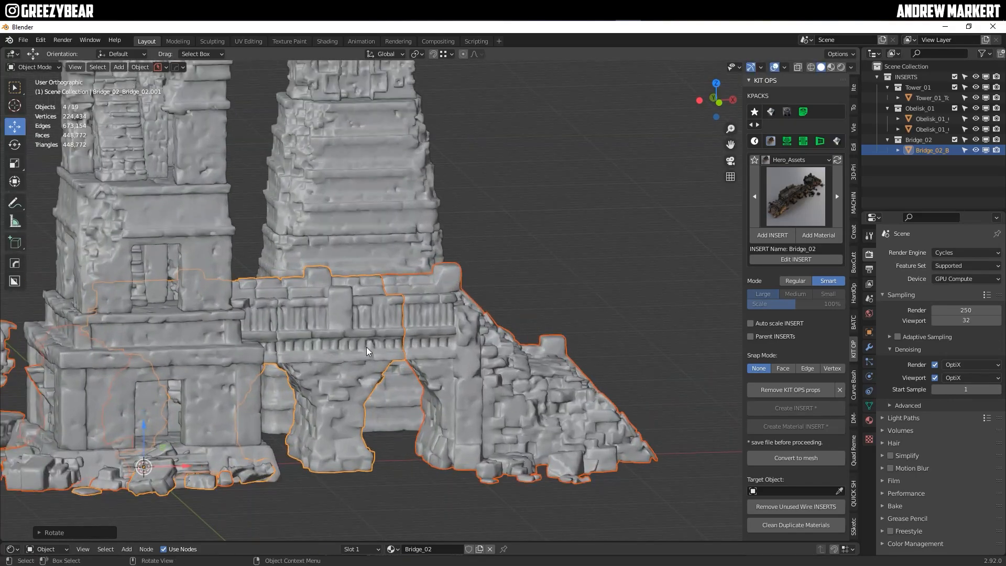
middle_click_drag(367, 346, 353, 321)
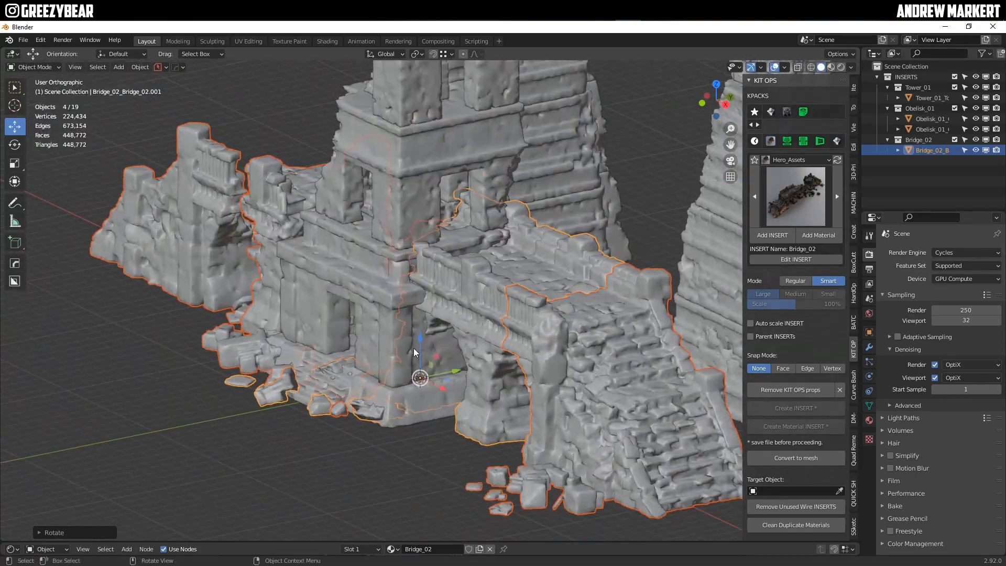
scroll(414, 348, "up", 3)
middle_click_drag(413, 348, 349, 366, "alt")
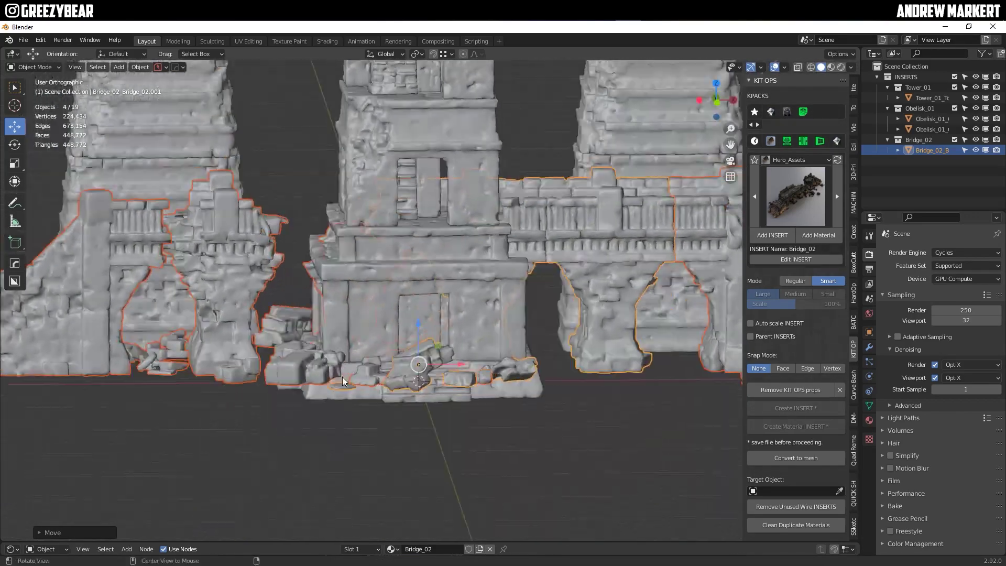
scroll(342, 377, "down", 5)
left_click(306, 422)
mouse_move(306, 422)
middle_mouse_down()
mouse_move(476, 452)
mouse_move(460, 338)
middle_mouse_up()
left_click(460, 338)
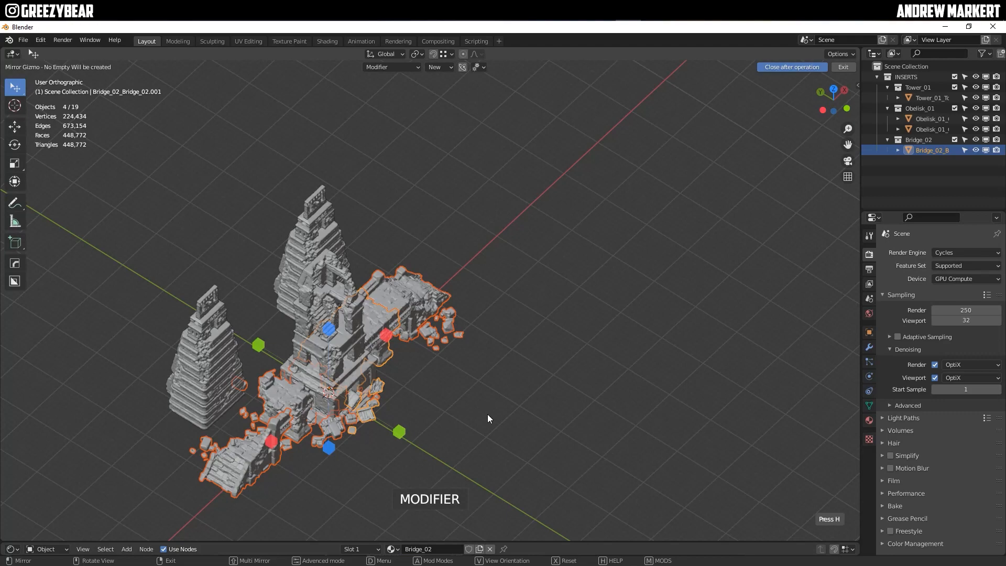
- Duplicate the bridge outward along X and set the copy's Z rotation to -90°
key("shift+d")
key("x")
left_click(598, 456)
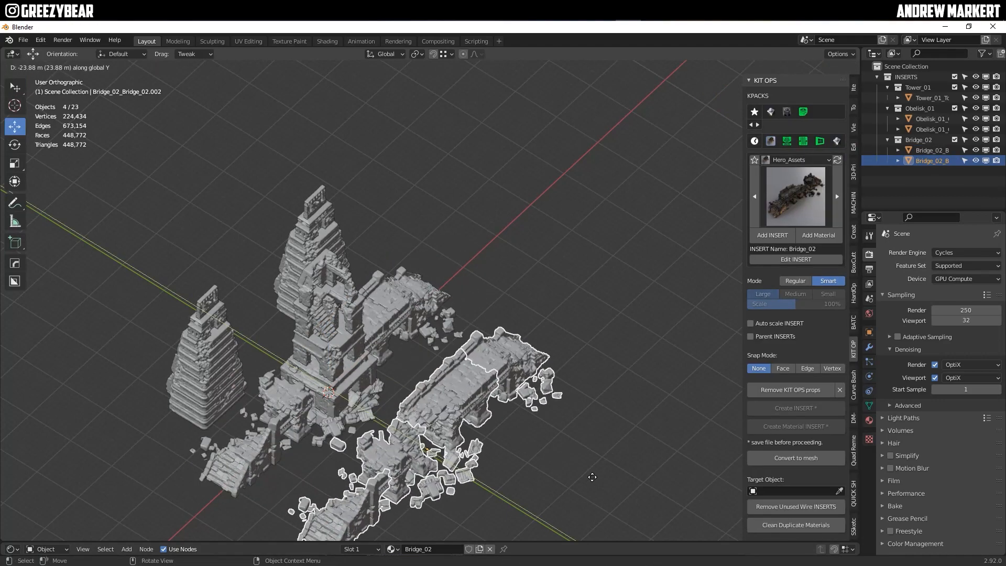
left_click(868, 331)
key("Return")
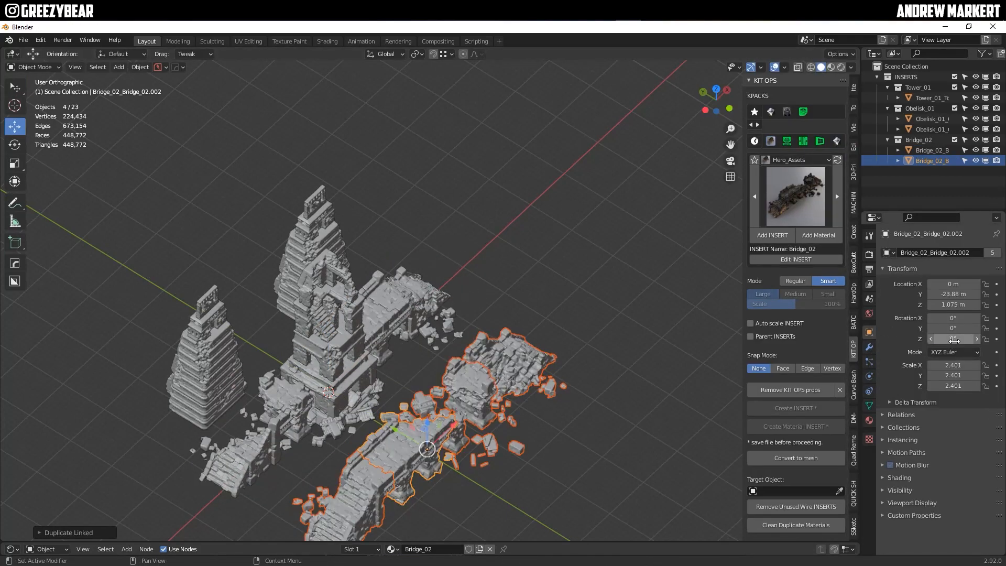
key("Return")
- Nudge the bridge copy along X so the causeway lines up
mouse_move(440, 314)
middle_mouse_down()
mouse_move(338, 378)
mouse_move(388, 305)
mouse_move(488, 345)
mouse_move(621, 377)
middle_mouse_up()
scroll(361, 378, "up", 4)
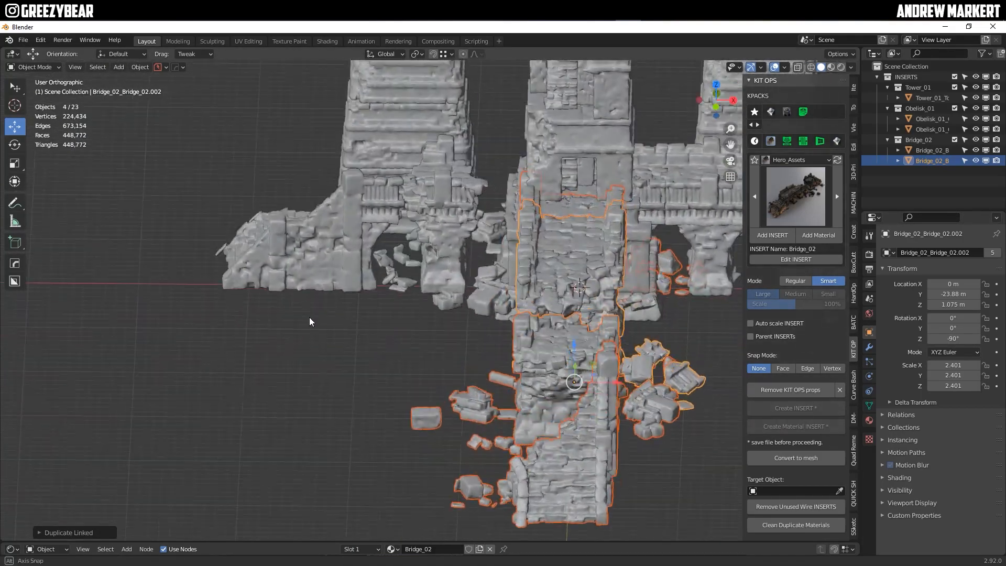
key("g")
key("x")
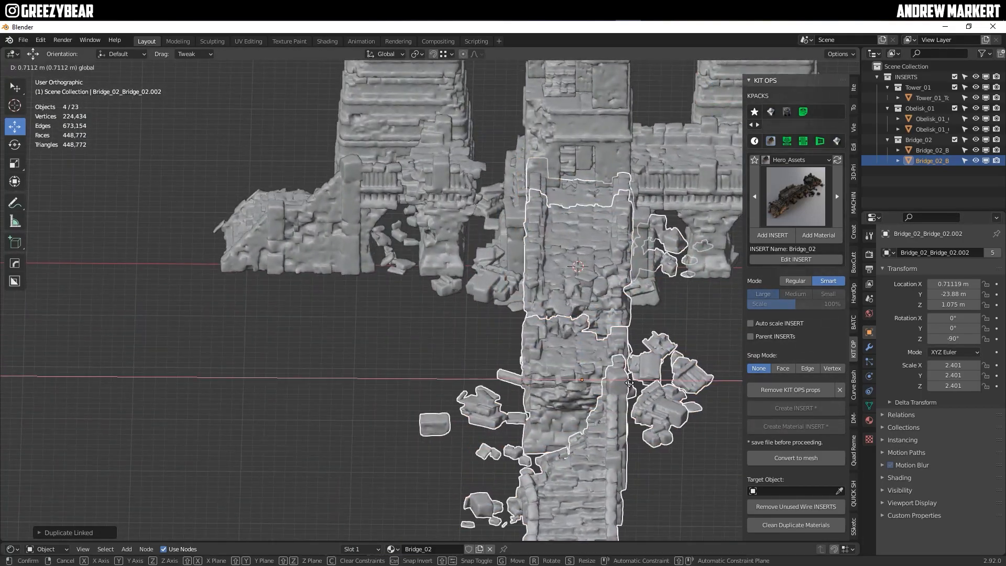
left_click(627, 383)
- Move the left and right obelisks outward from the central tower
mouse_move(464, 264)
middle_mouse_down()
mouse_move(507, 259)
mouse_move(526, 189)
mouse_move(393, 248)
mouse_move(407, 245)
middle_mouse_up()
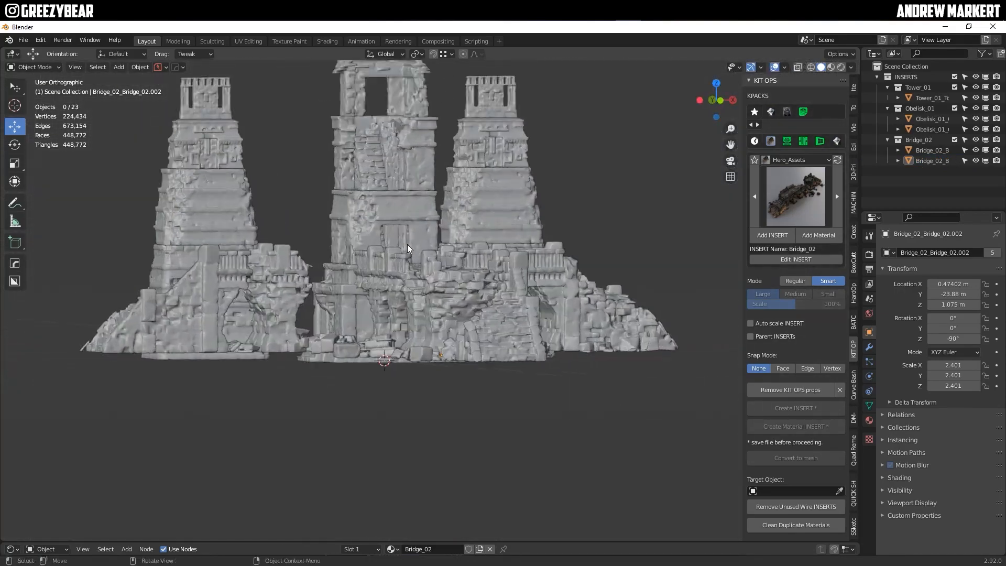
scroll(407, 244, "up", 4)
scroll(410, 291, "down", 3)
scroll(410, 291, "up", 1)
left_click(259, 259)
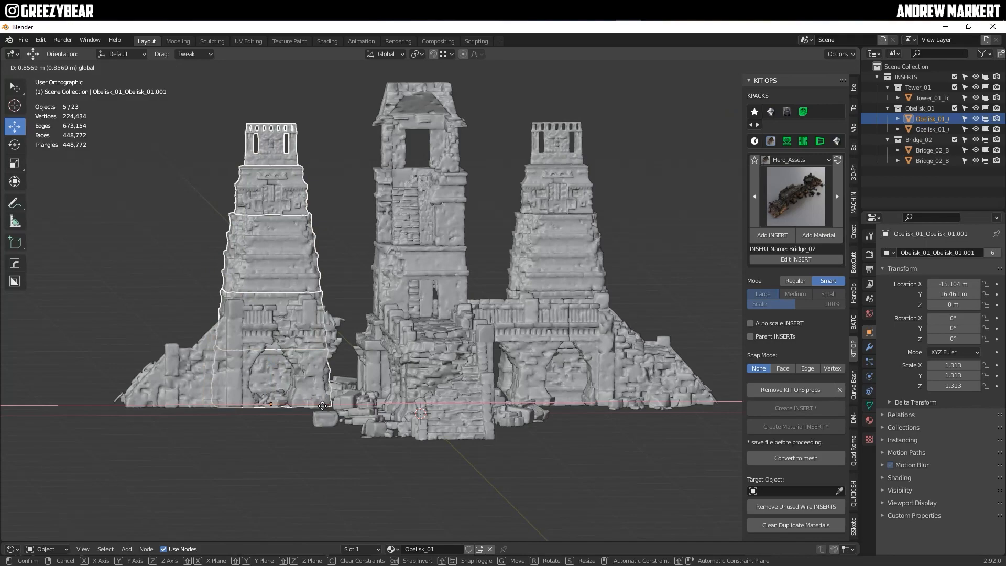
left_click_drag(260, 259, 307, 260)
left_click(542, 302)
left_click_drag(542, 302, 567, 302)
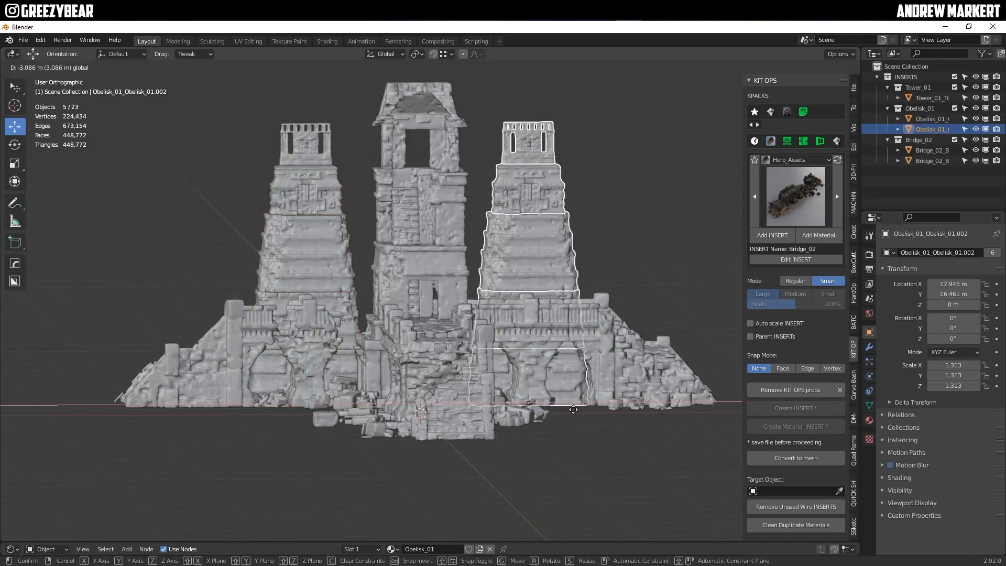
mouse_move(542, 301)
middle_mouse_down()
mouse_move(438, 256)
mouse_move(425, 268)
middle_mouse_up()
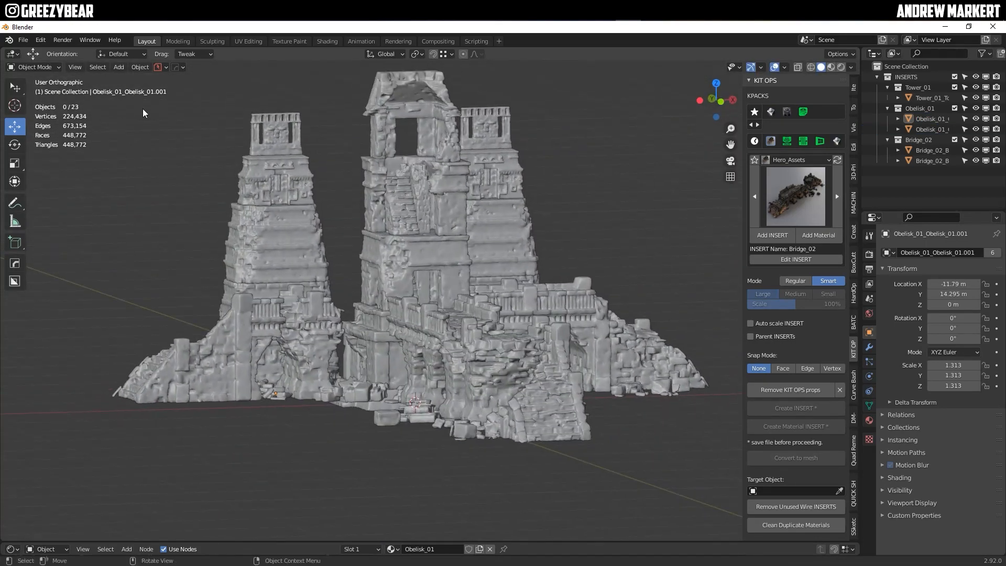
- Add a camera aligned to the front view with a 20 mm focal length
key("KP_1")
key("shift+a")
left_click(130, 237)
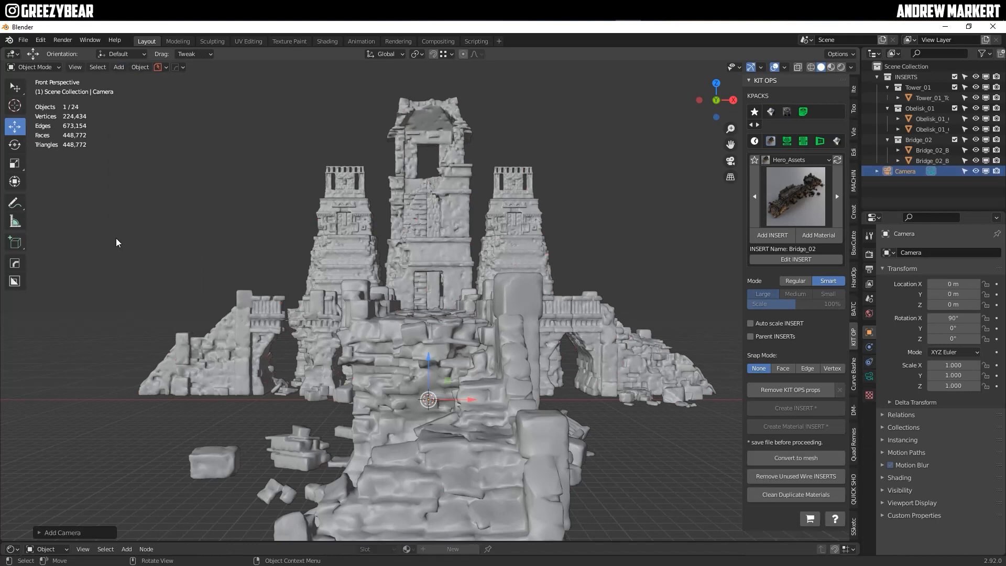
key("ctrl+alt+KP_0")
left_click(870, 377)
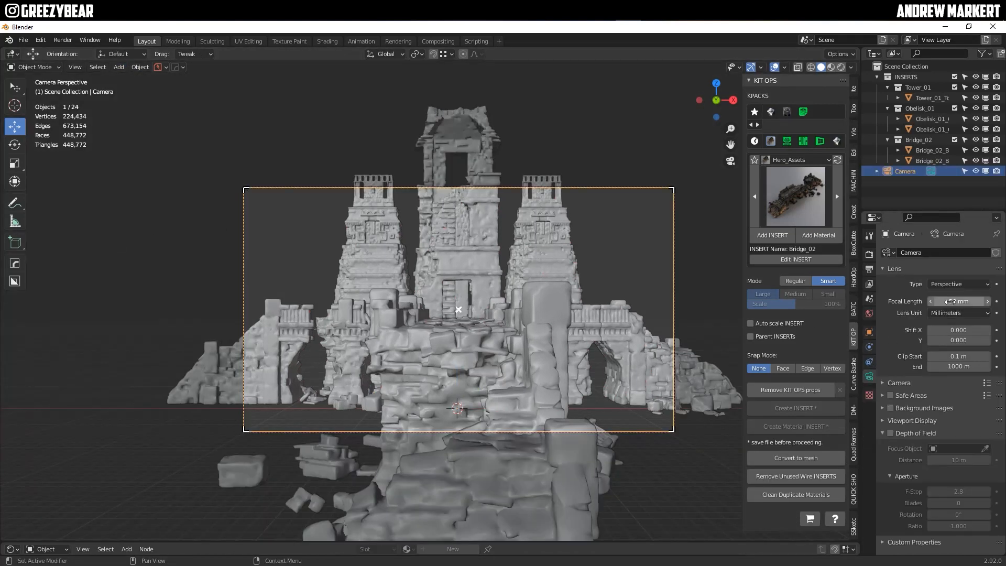
key("Return")
- Enable Camera to View and orbit to frame the causeway and temple
left_click(853, 130)
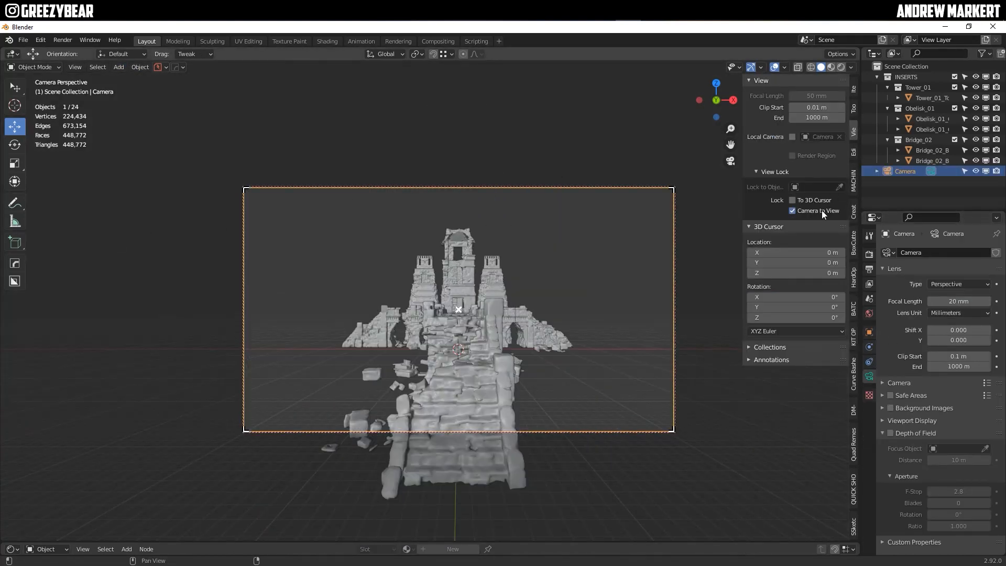
scroll(411, 337, "up", 5)
left_click(391, 279)
scroll(433, 334, "down", 3)
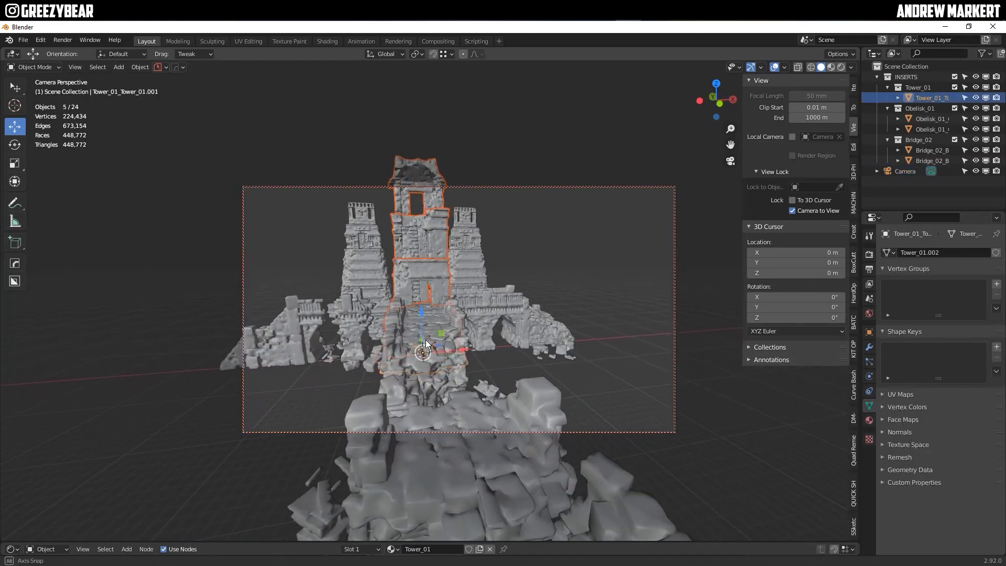
mouse_move(426, 340)
middle_mouse_down()
mouse_move(450, 321)
mouse_move(422, 330)
mouse_move(437, 305)
mouse_move(440, 315)
middle_mouse_up()
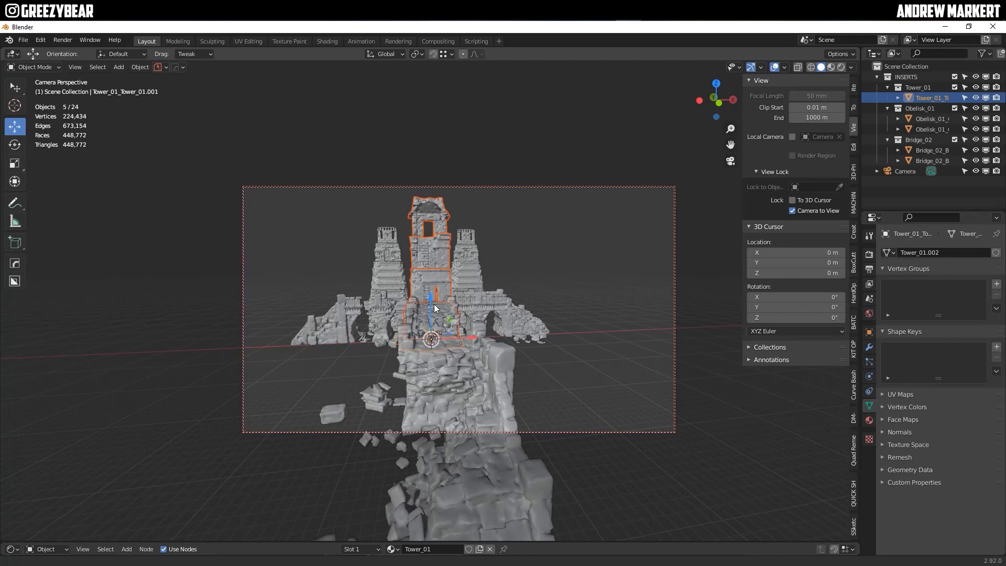
- Place an Arc_01 ruin left of the bridge, scaled and positioned
left_click(851, 348)
left_click(798, 201)
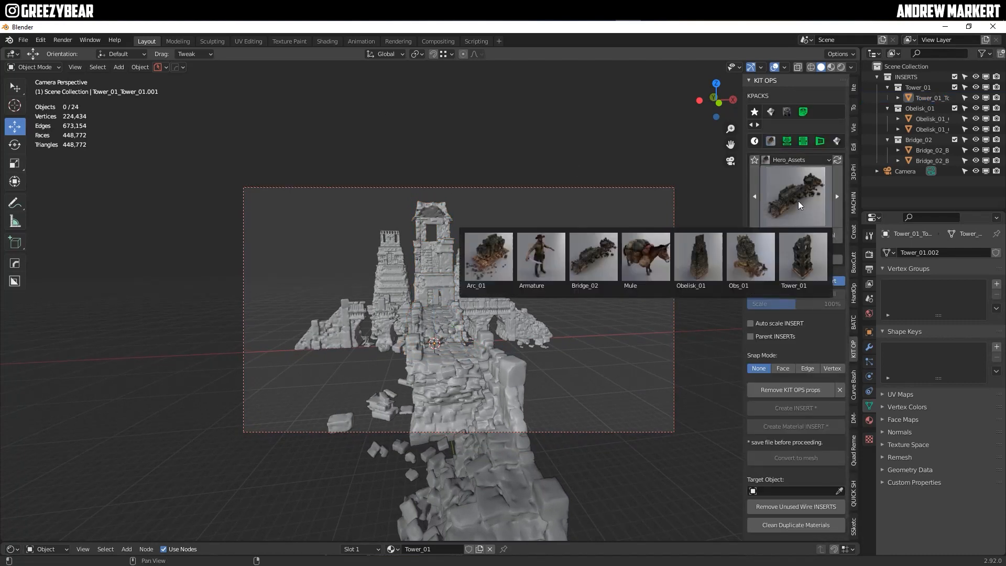
left_click(738, 237)
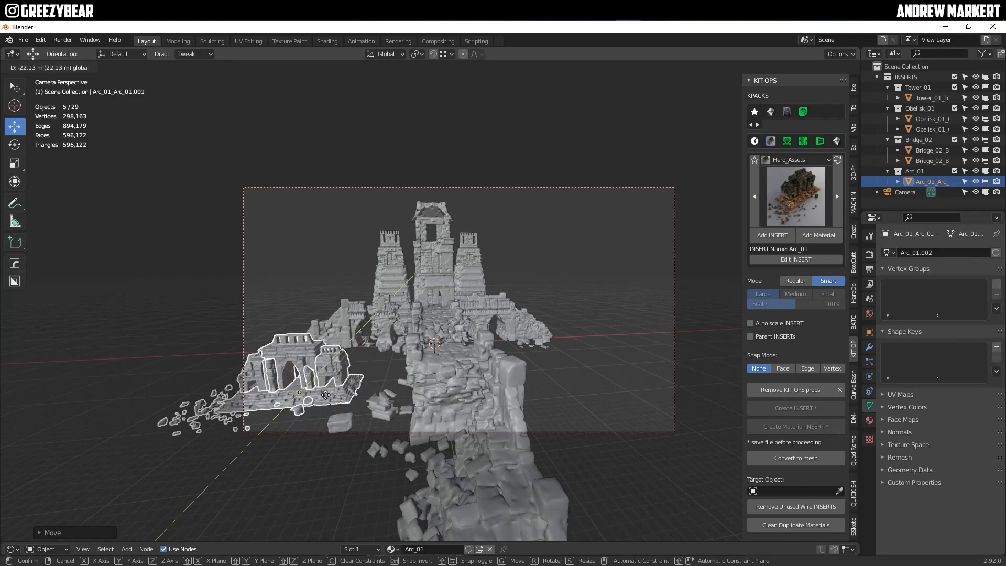
left_click(330, 389)
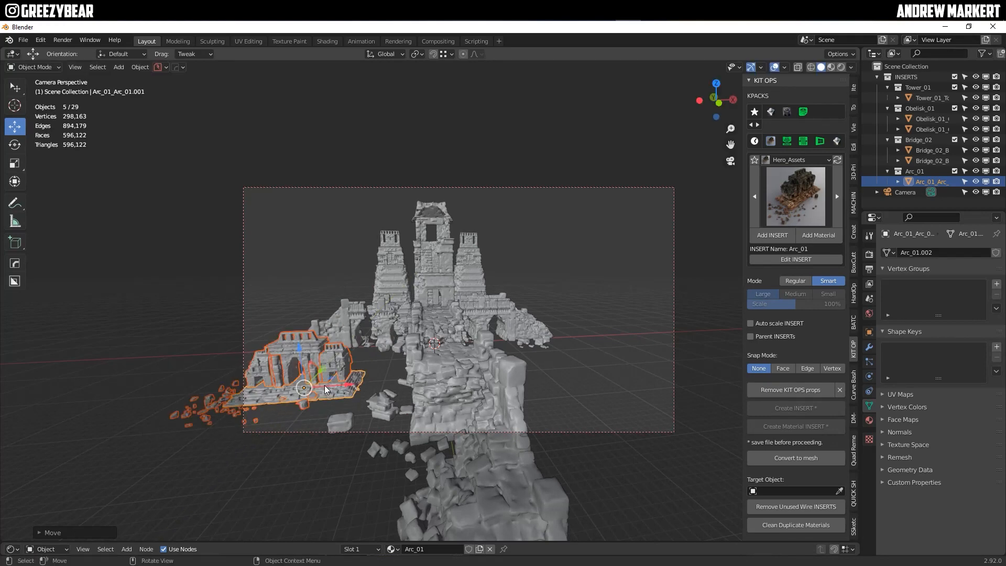
key("s")
left_click(406, 337)
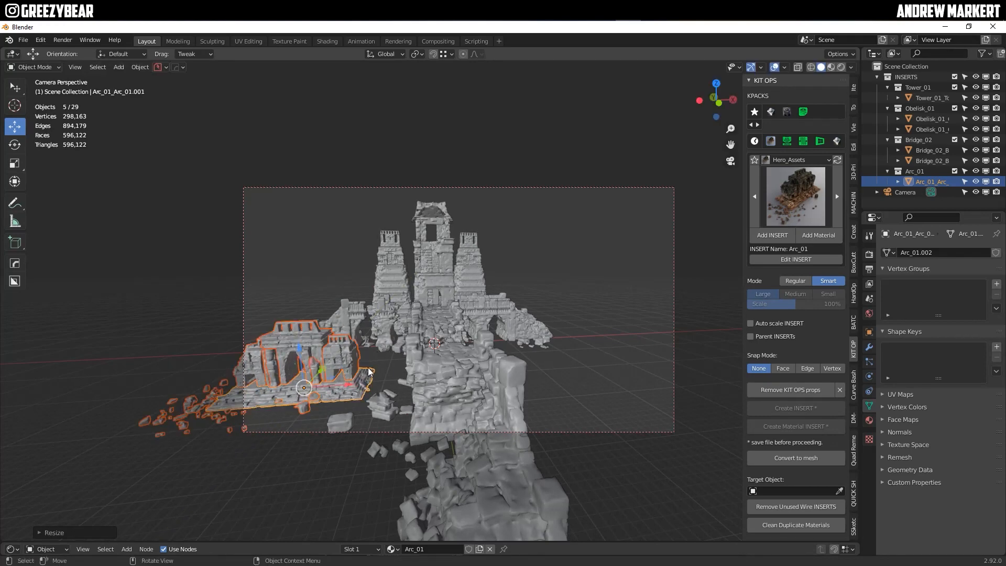
key("g")
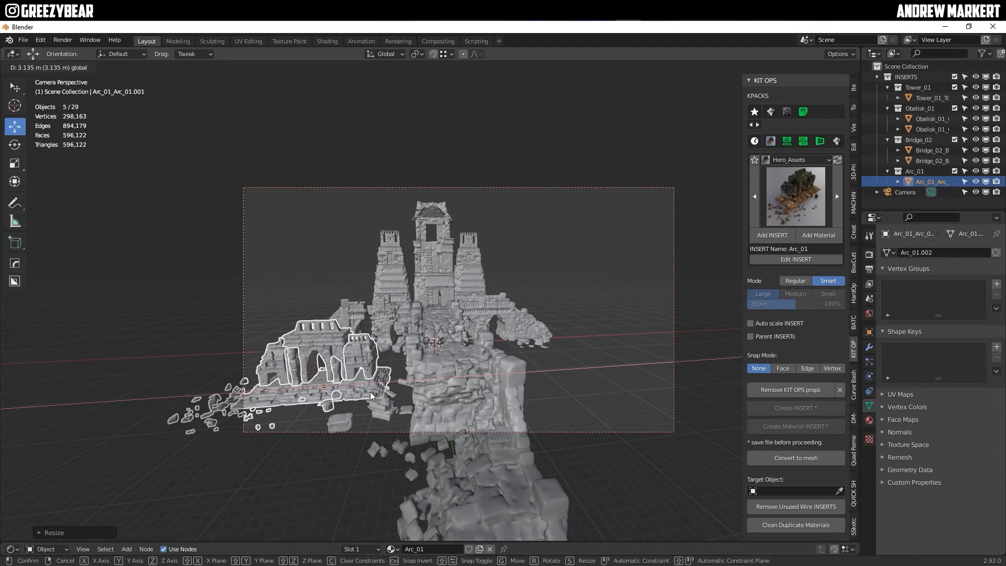
left_click(374, 396)
- Make a linked copy of the arch right of the bridge and align both symmetrically in top view
key("alt+x")
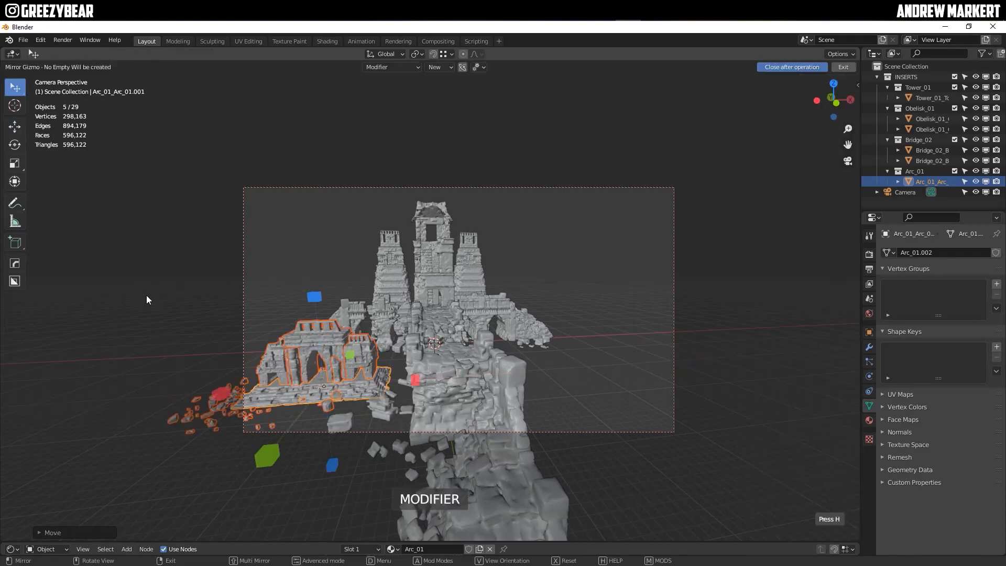
key("Escape")
key("alt+d")
left_click(578, 343)
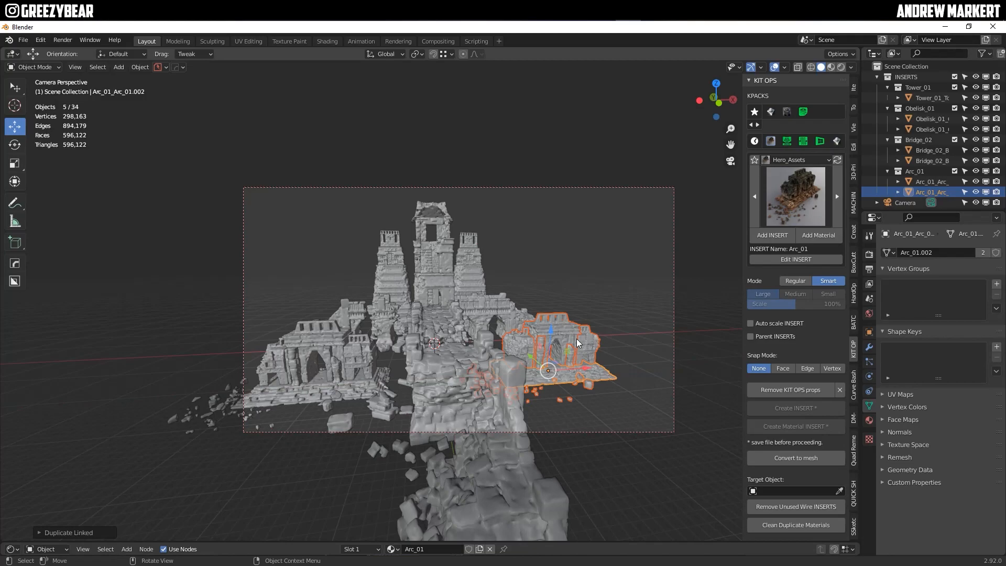
key("KP_7")
key("g")
left_click(559, 358)
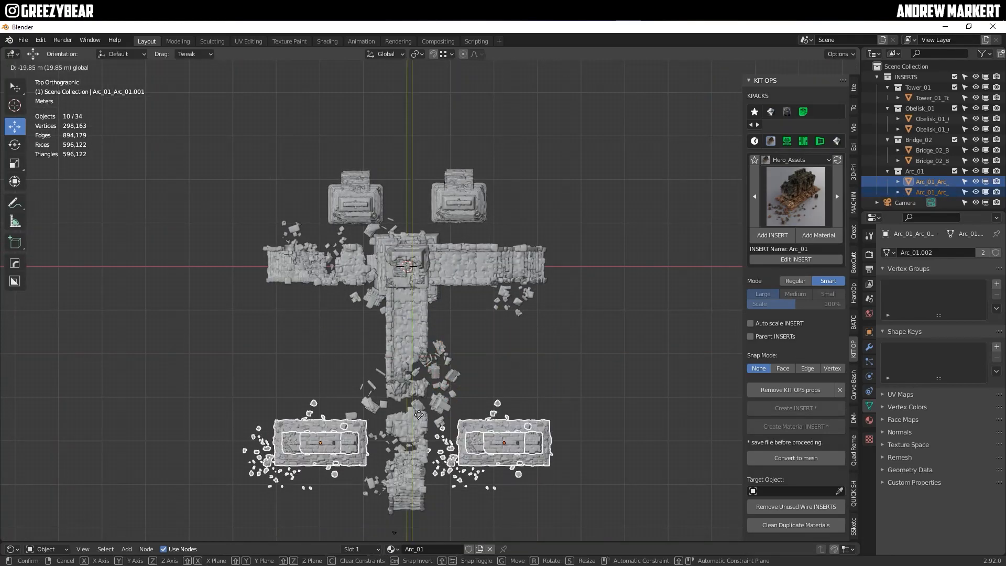
key("KP_0")
mouse_move(583, 258)
middle_mouse_down()
mouse_move(439, 314)
mouse_move(550, 299)
middle_mouse_up()
scroll(438, 315, "up", 4)
- Enlarge the arches and start repositioning the right arch
left_click(613, 345)
key("s")
left_click(467, 316)
key("KP_1")
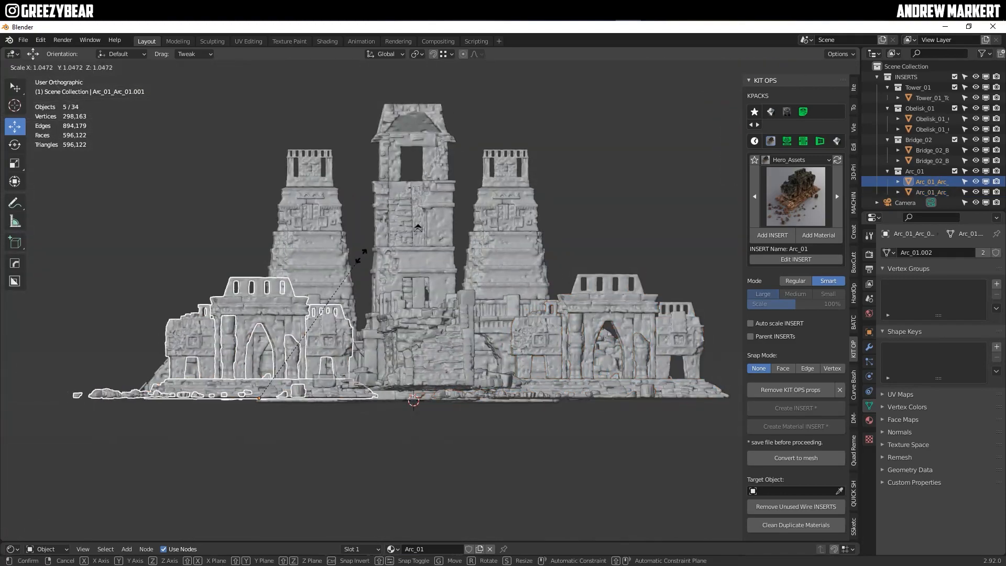
middle_click_drag(472, 314, 393, 236)
left_click(394, 236, "shift")
left_click(731, 163)
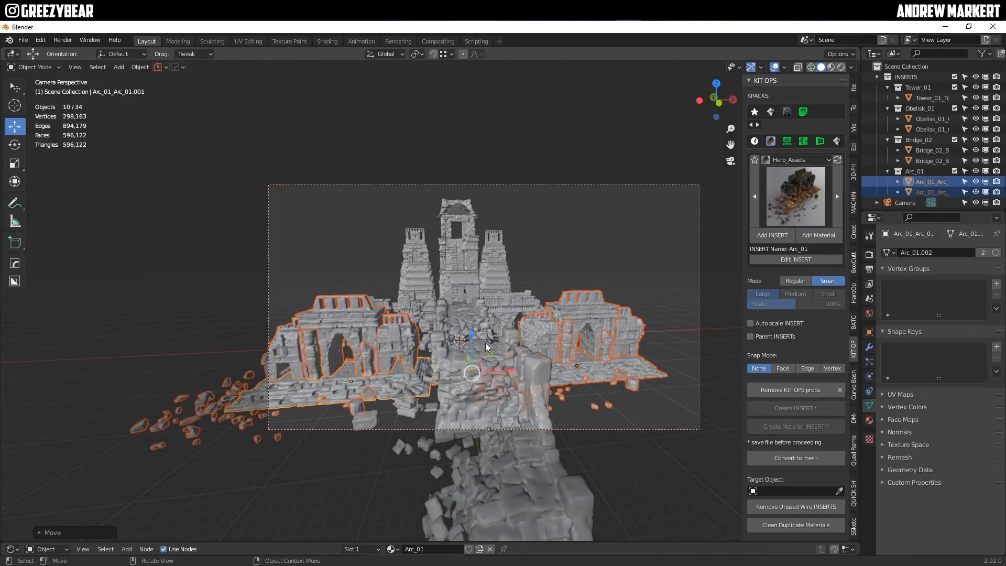
left_click(613, 346)
key("g")
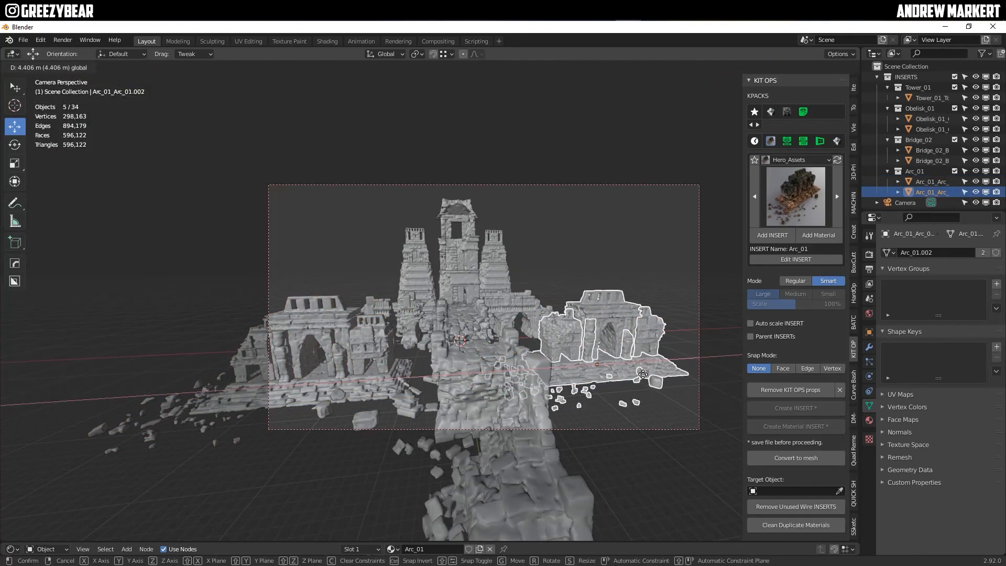
- Place a scaled-up Obs_01 tower at lower left, behind the left arch
left_click(641, 371)
left_click(795, 197)
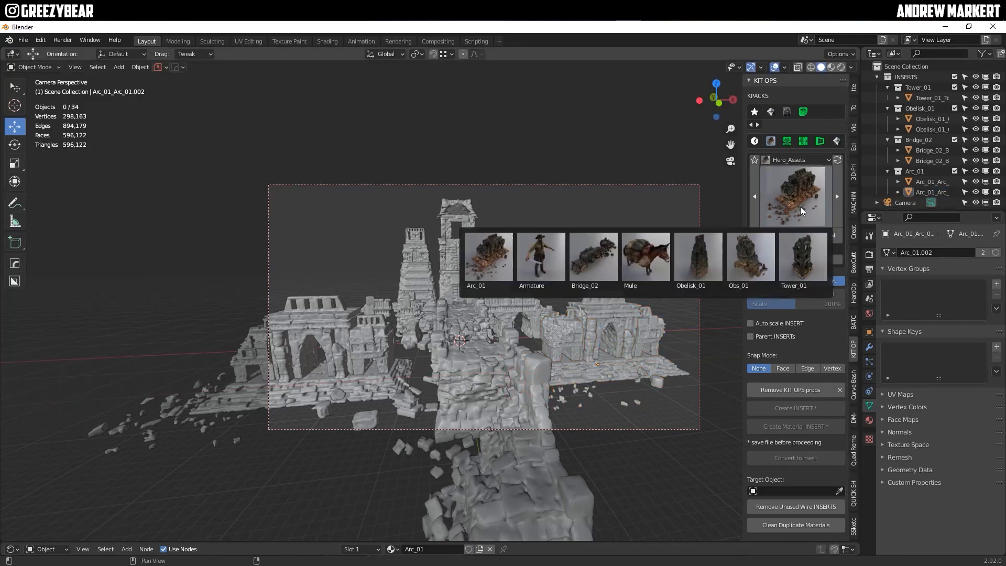
mouse_move(467, 356)
middle_mouse_down()
mouse_move(394, 275)
mouse_move(362, 385)
middle_mouse_up()
key("g")
left_click(131, 401)
key("s")
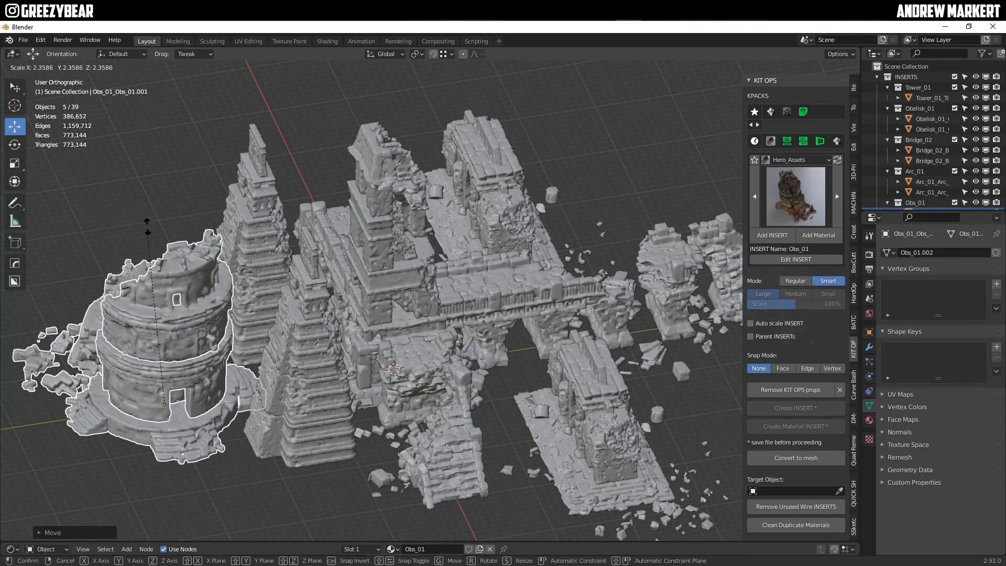
left_click(150, 409)
scroll(236, 314, "up", 5)
key("g")
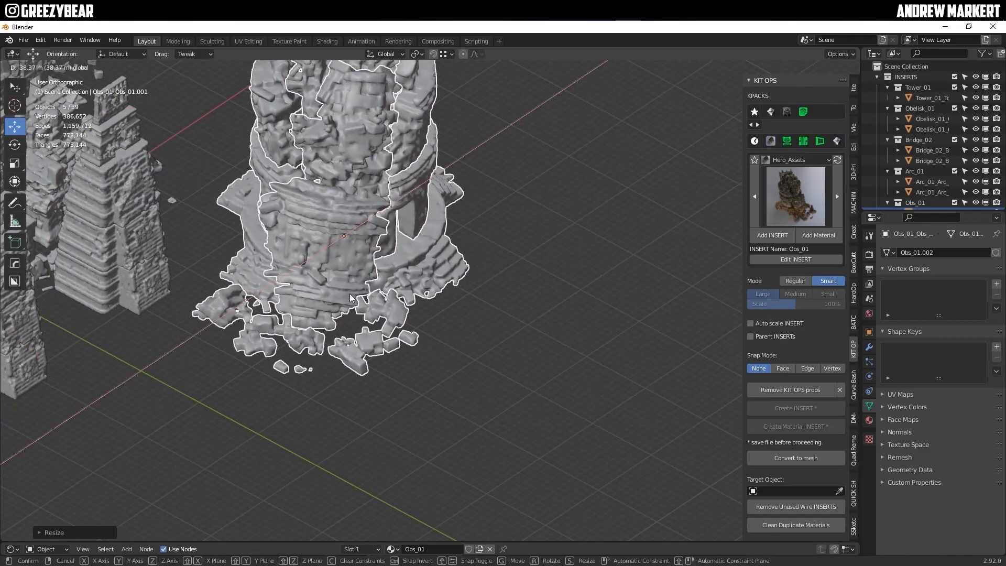
key("KP_7")
scroll(394, 275, "down", 4)
key("KP_0")
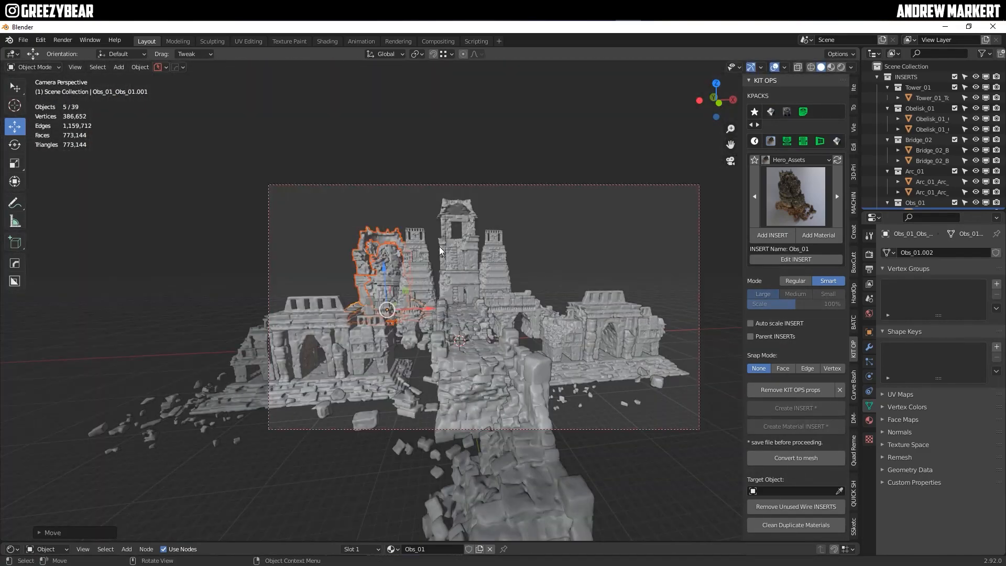
left_click(410, 258)
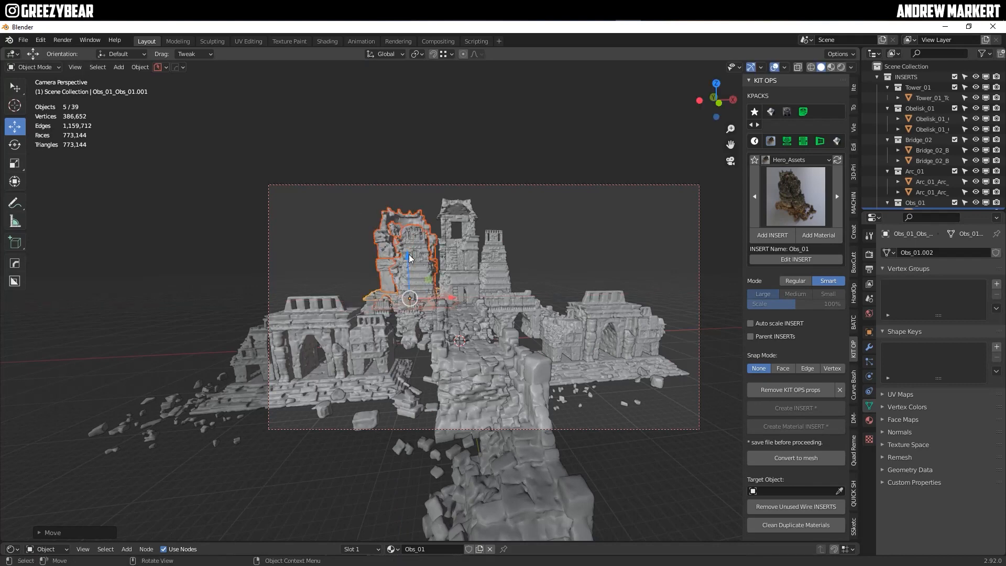
- Mirror a copy of the tower to the right along X and rotate it on its vertical axis
key("alt+x")
key("d")
left_click(438, 276)
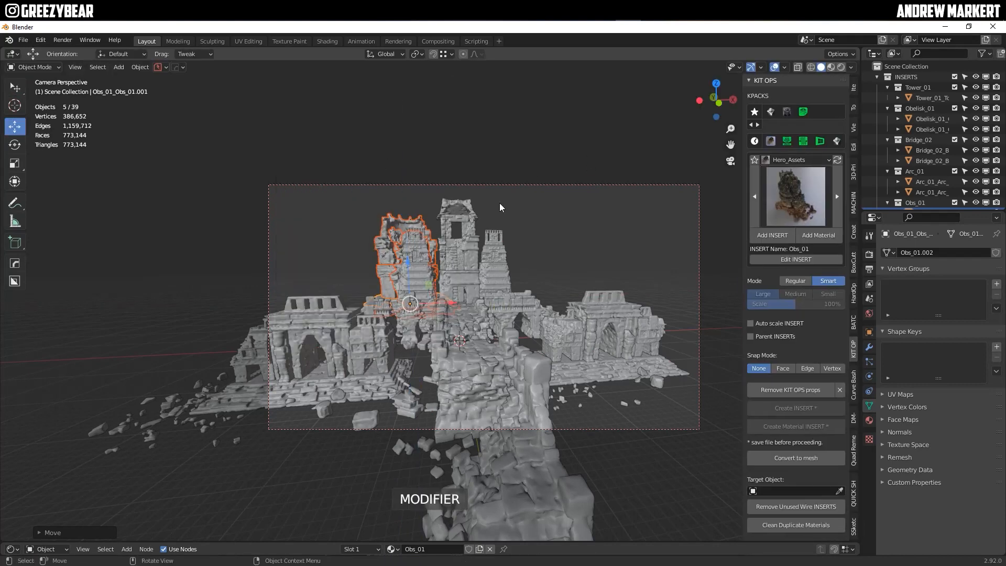
key("g")
key("x")
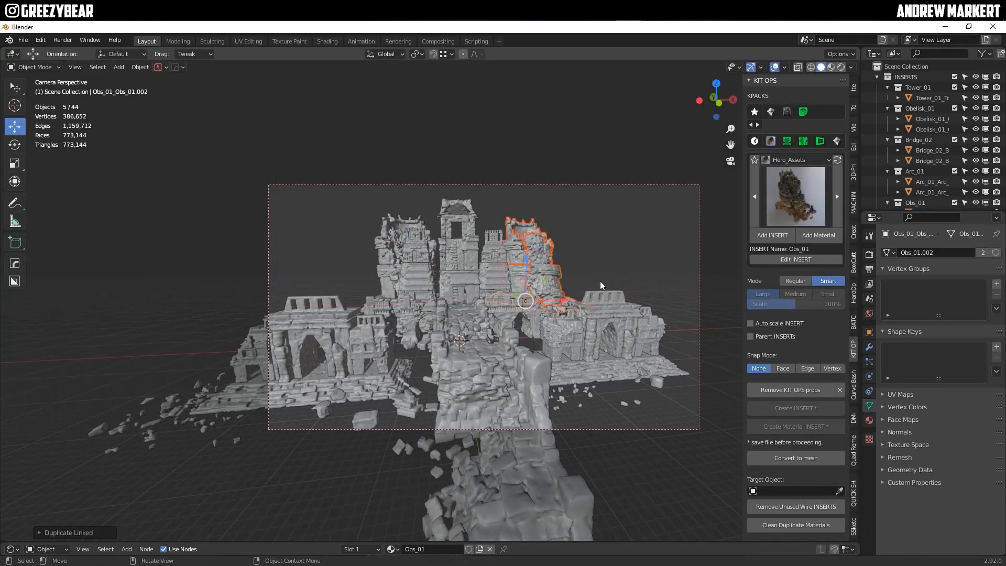
left_click_drag(557, 309, 561, 302)
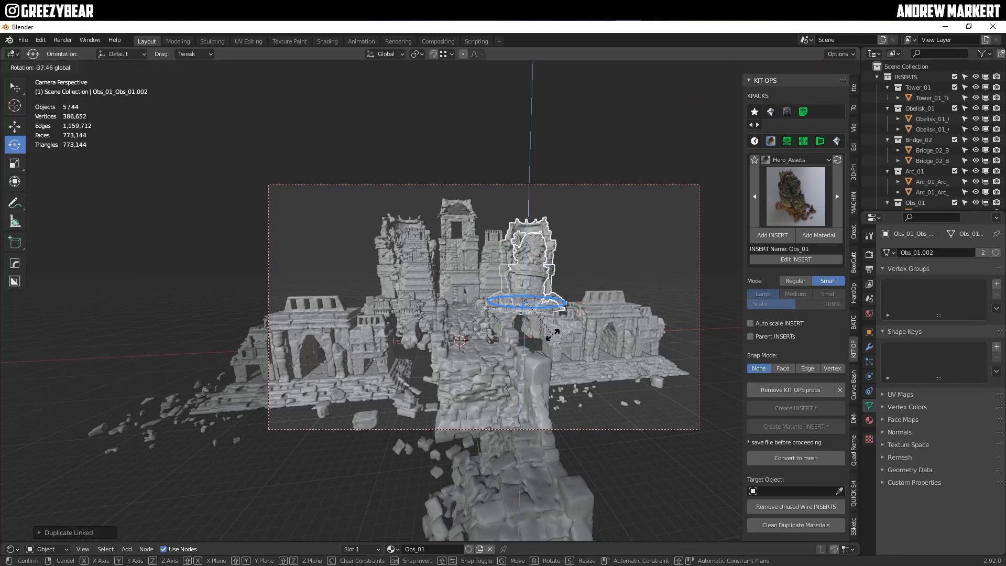
left_click(559, 336)
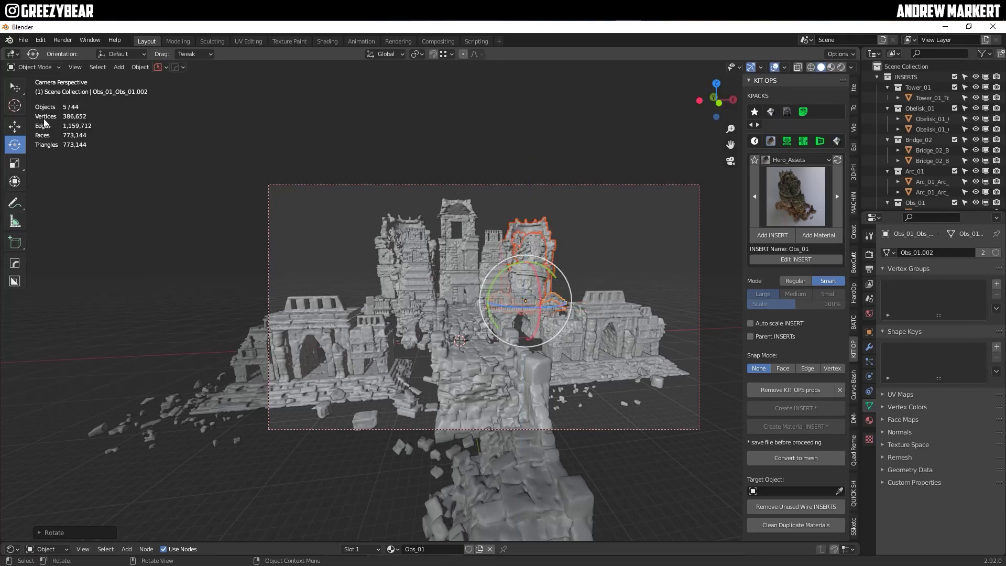
- Make a linked duplicate of the right tower and move it to the centre behind the temple
key("KP_7")
left_click(147, 203)
scroll(351, 267, "up", 2)
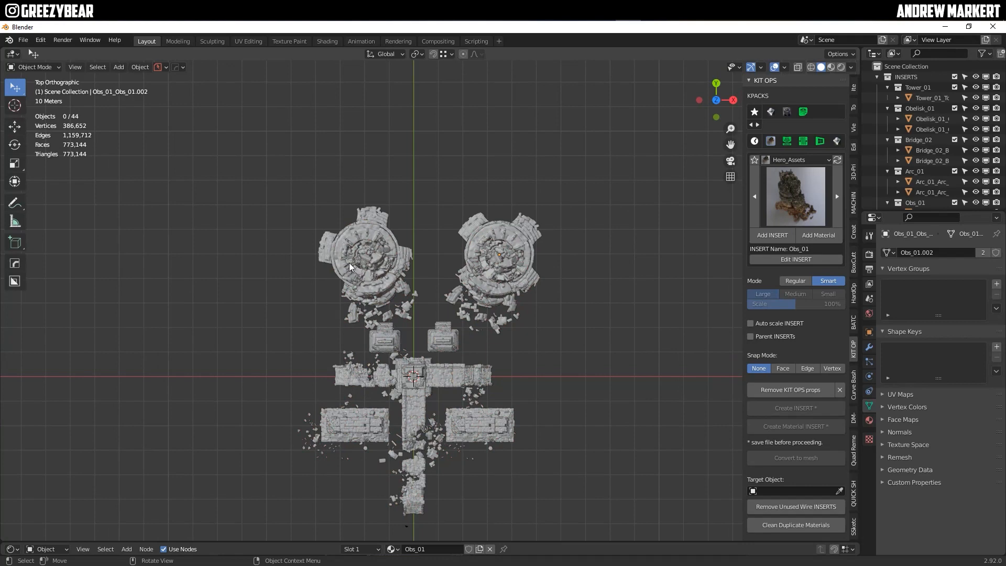
left_click(598, 181)
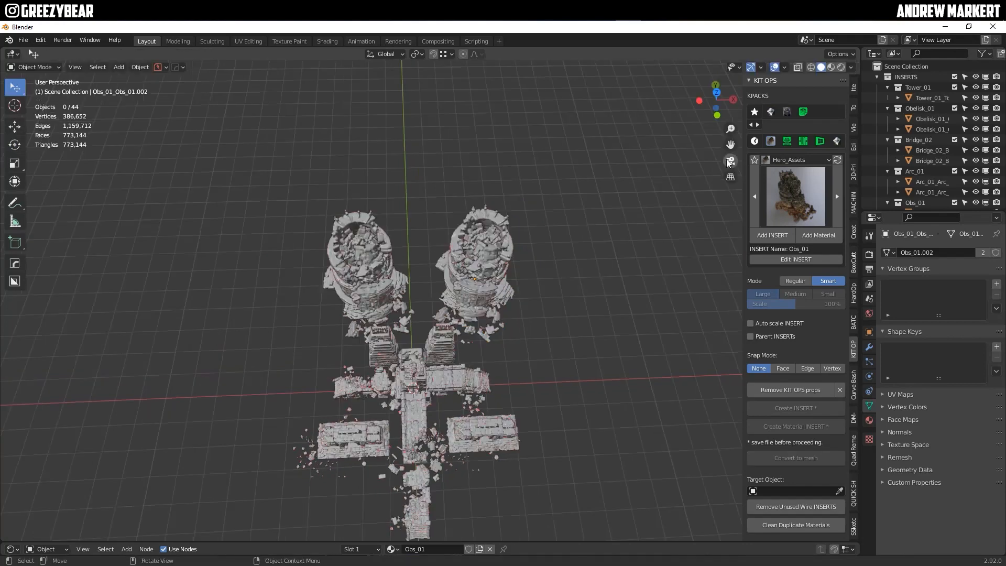
key("KP_0")
left_click(573, 302)
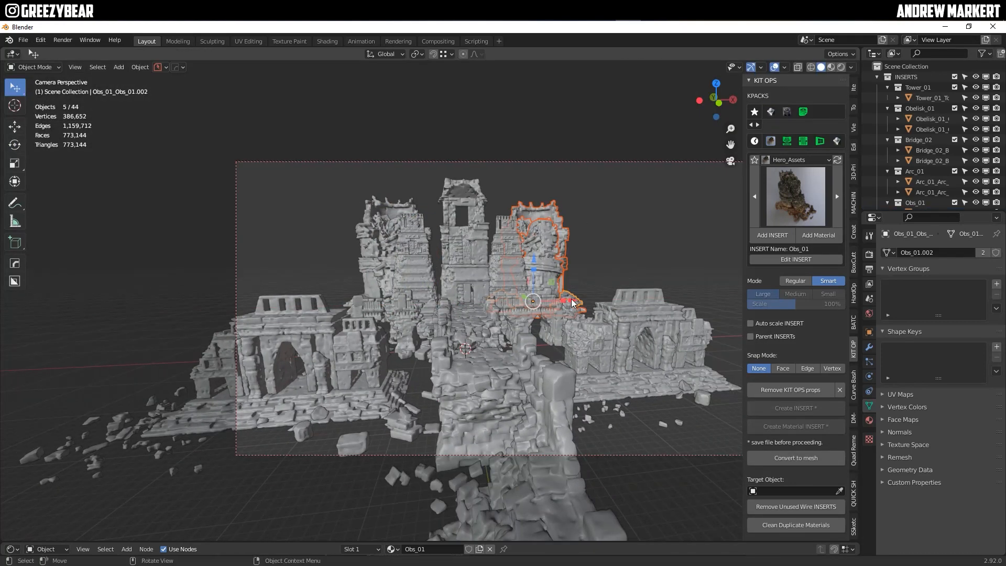
key("KP_7")
key("alt+d")
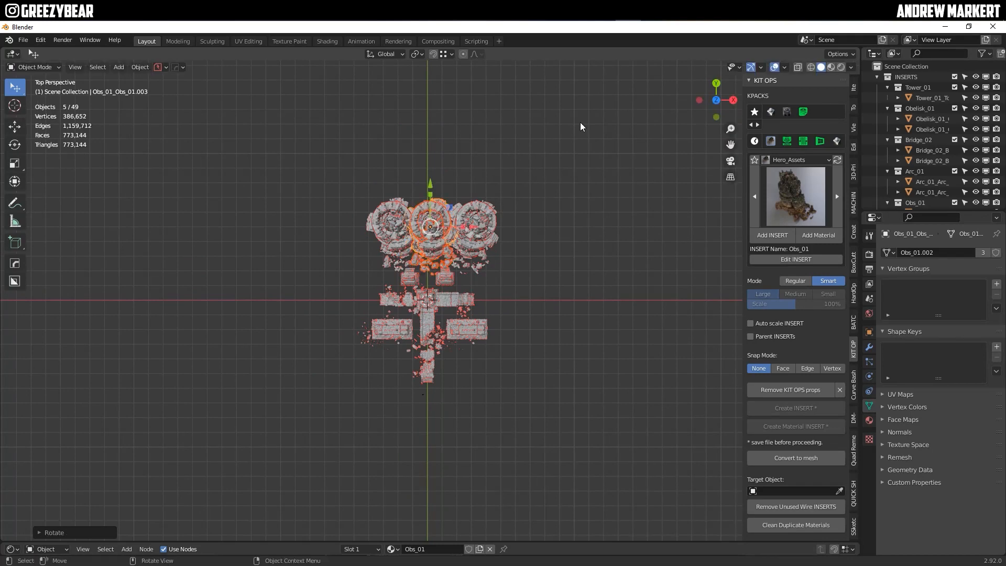
key("g")
left_click(581, 126)
key("KP_0")
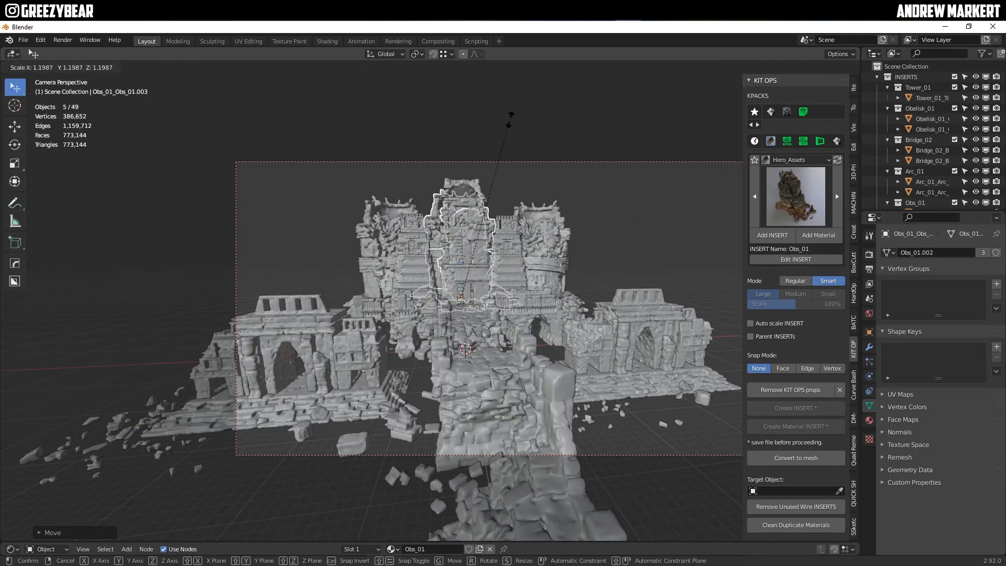
- Confirm the central tower's size, then add a noise Landscape mesh with a terrain preset
left_click(510, 117)
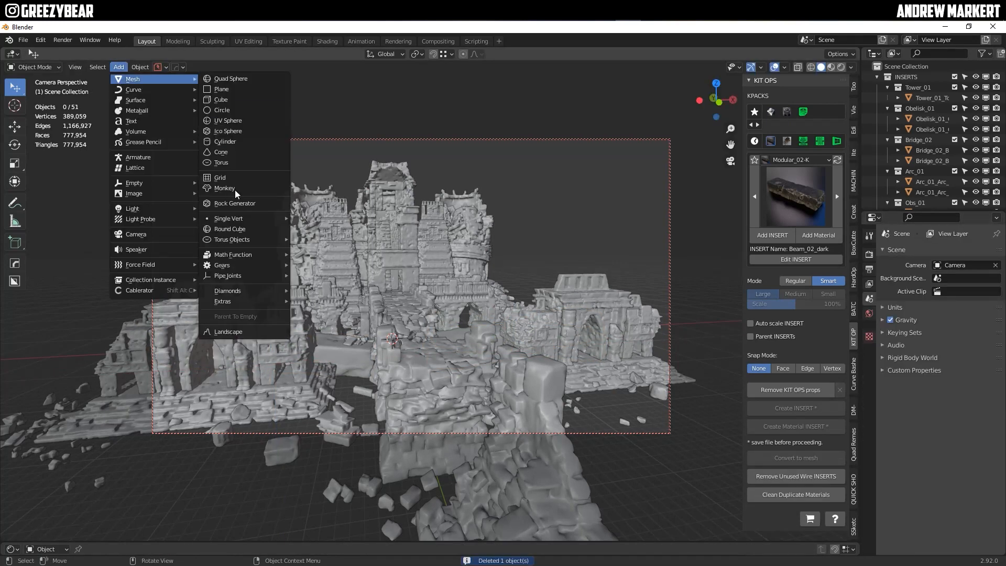
left_click(233, 331)
left_click(40, 533)
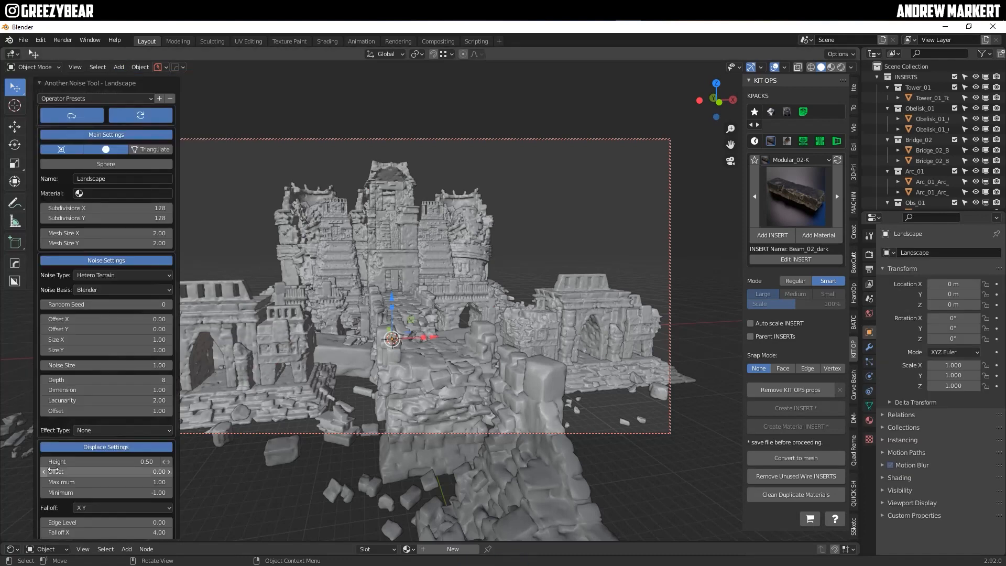
left_click(95, 99)
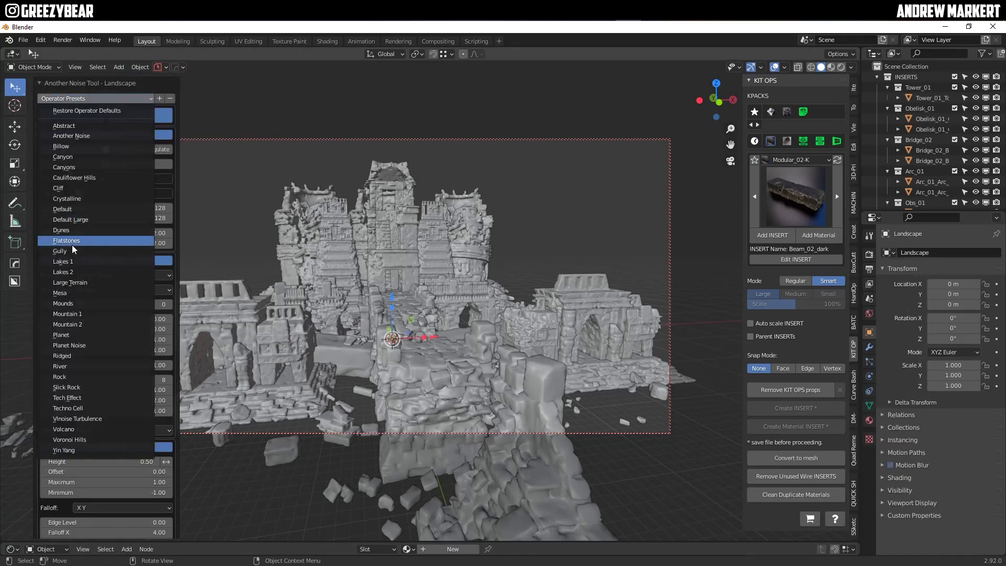
left_click(72, 287)
- Scale the landscape up, lower it on Z, widen it on X, and apply its scale
key("s")
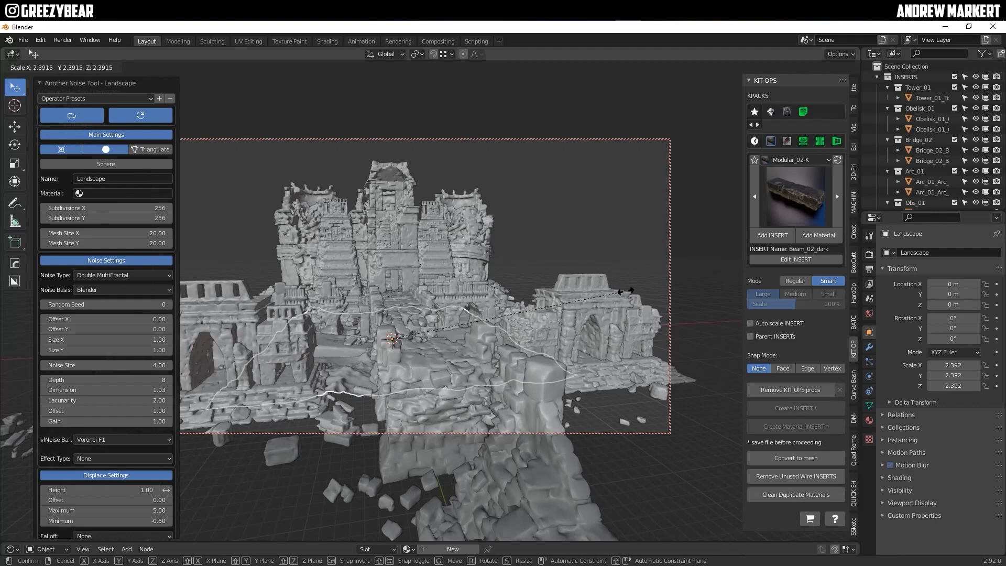
left_click(692, 275)
key("g")
key("z")
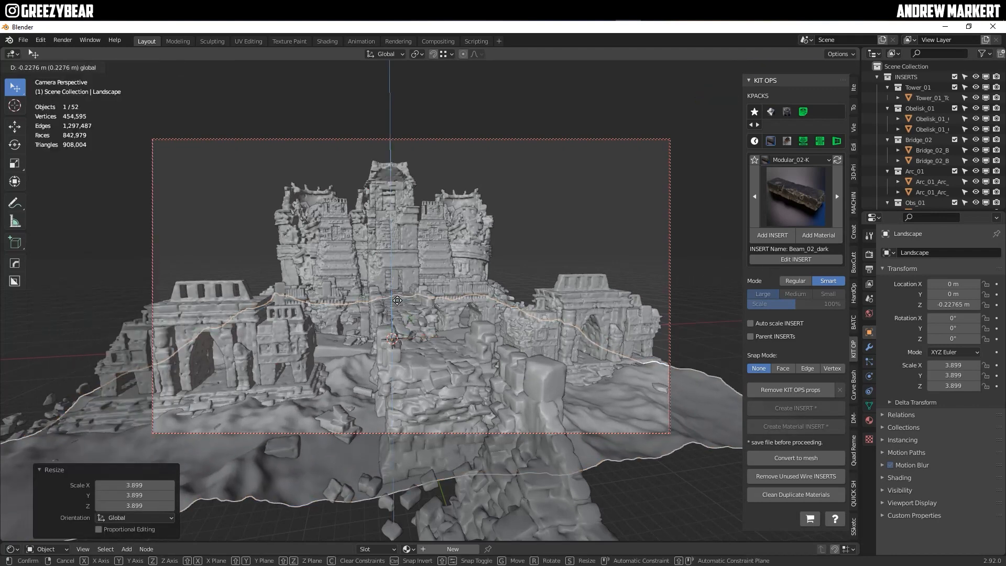
left_click(398, 314)
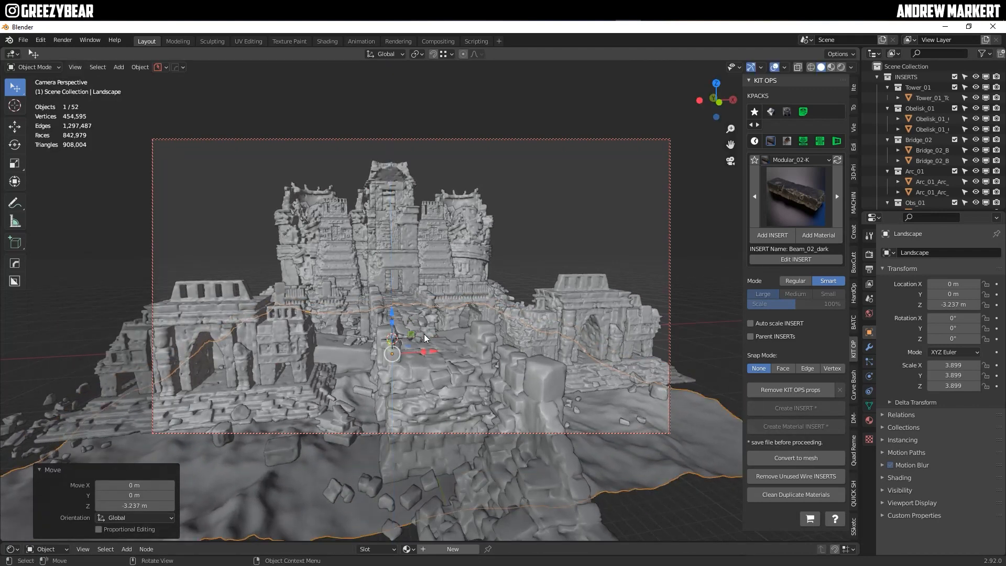
key("s")
key("x")
left_click(426, 360)
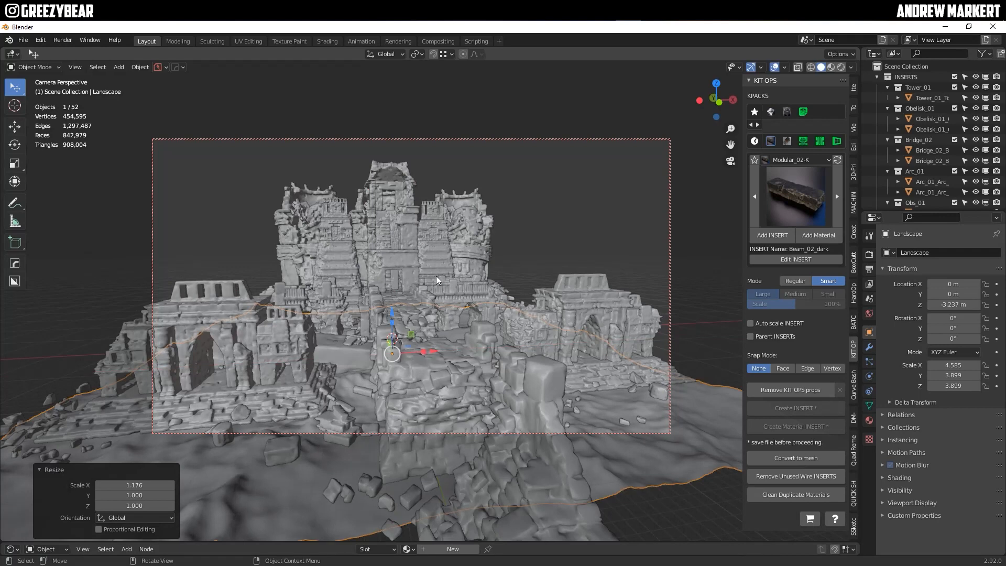
key("ctrl+a")
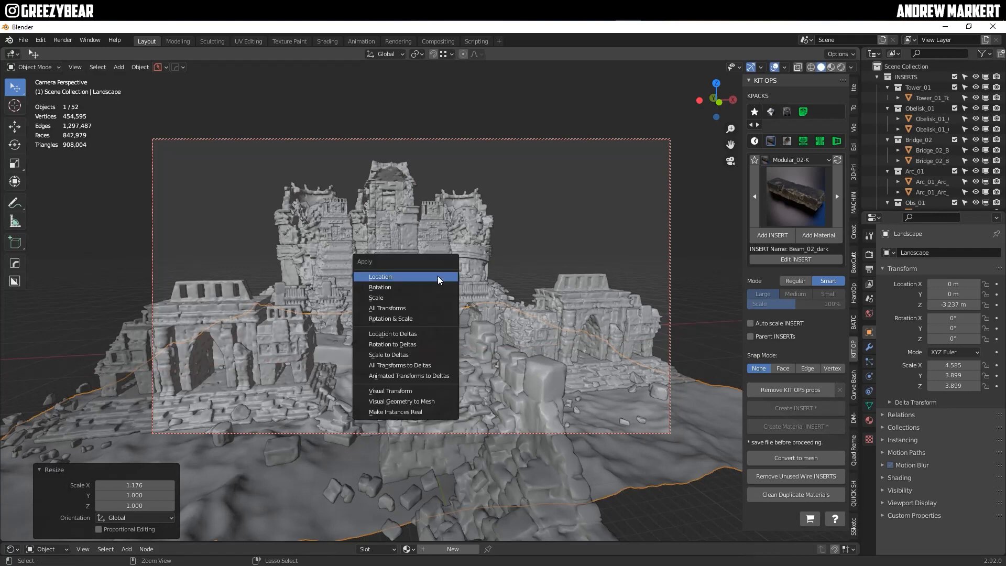
left_click(373, 299)
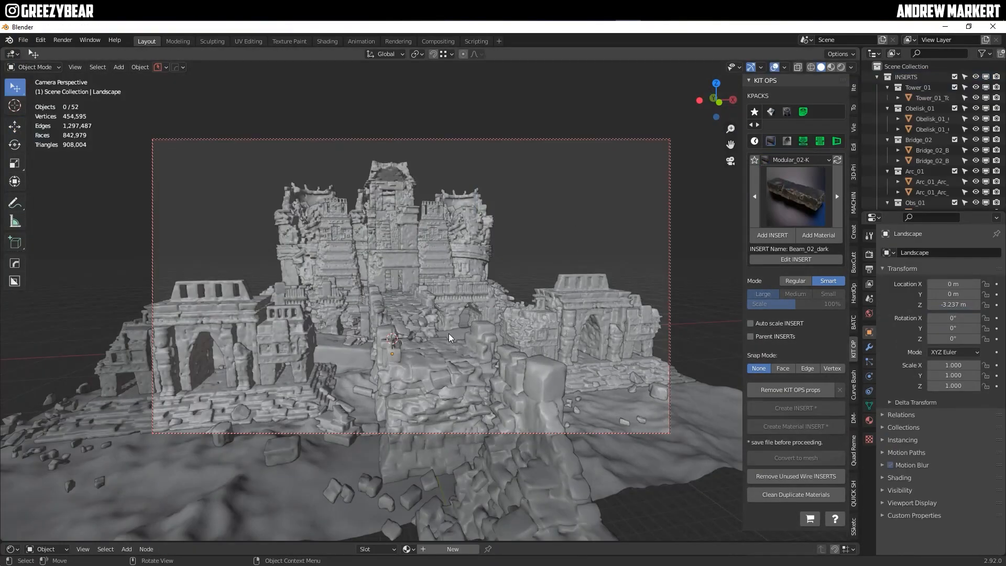
- Paste the rubble-covered terrain, resize and reposition it, then duplicate it across the foreground
key("ctrl+v")
scroll(445, 337, "down", 5)
middle_click_drag(445, 337, 393, 236)
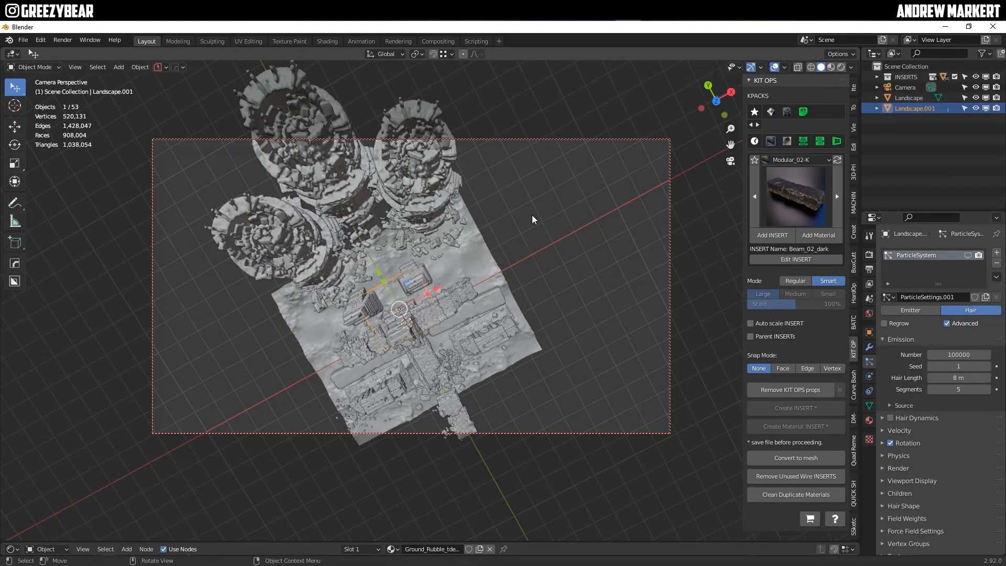
left_click(469, 276)
key("g")
left_click(427, 338)
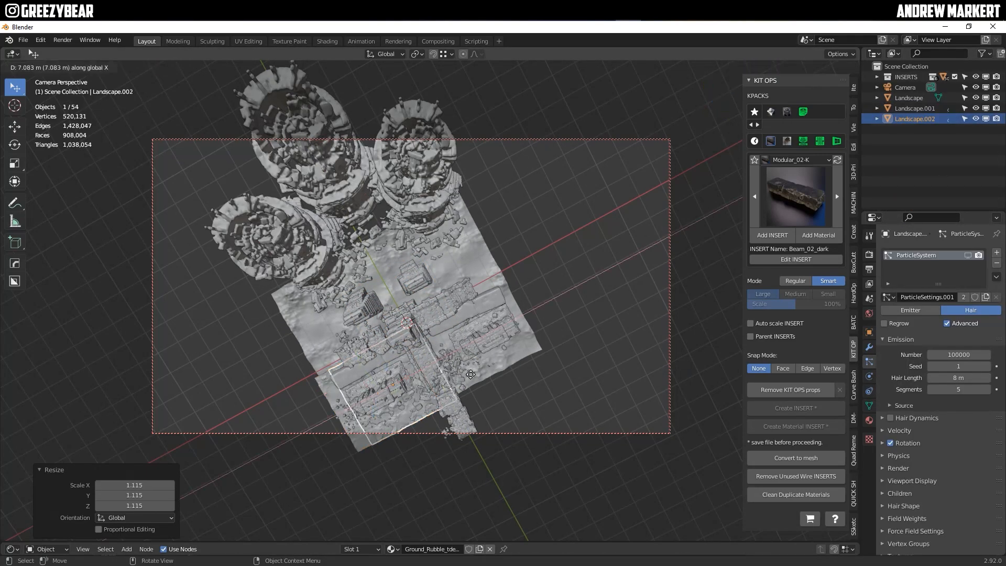
key("shift+d")
left_click(440, 338)
- Inspect the terrain copies, undo an accidental delete, deselect everything and preview with rendered shading
middle_click_drag(440, 315, 370, 349)
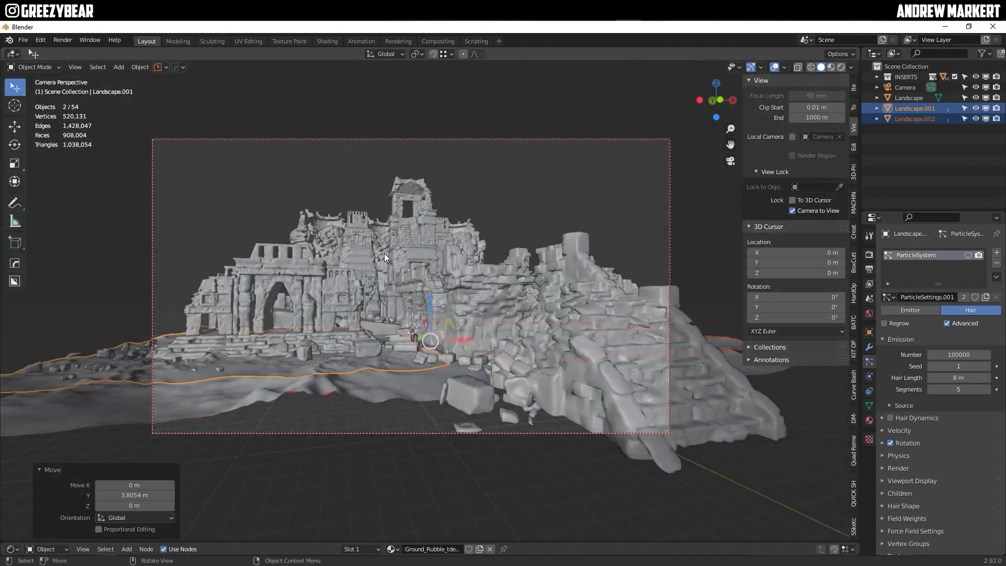
mouse_move(384, 253)
middle_mouse_down()
mouse_move(420, 325)
mouse_move(390, 386)
mouse_move(440, 388)
mouse_move(439, 379)
mouse_move(472, 388)
mouse_move(447, 401)
middle_mouse_up()
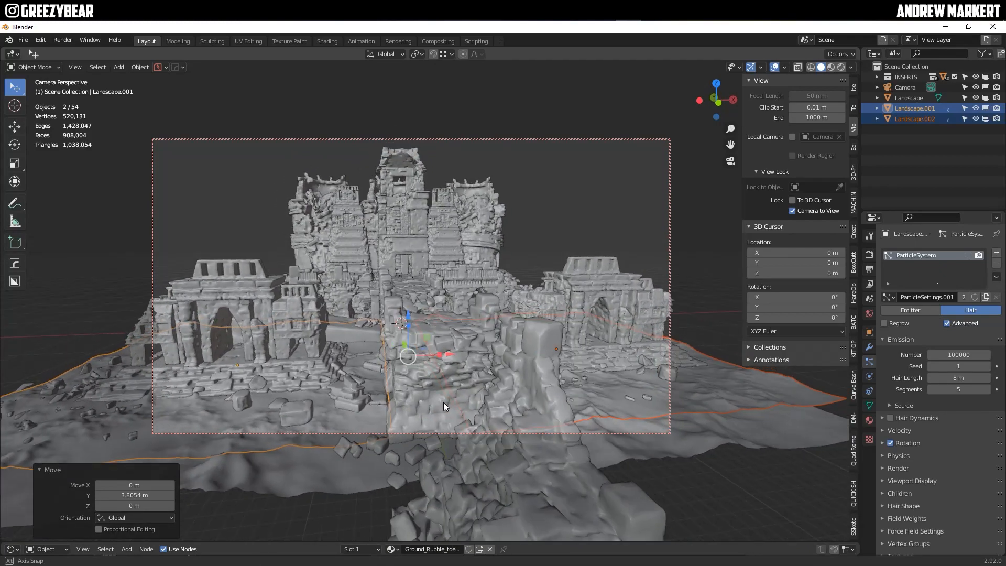
key("x")
key("ctrl+z")
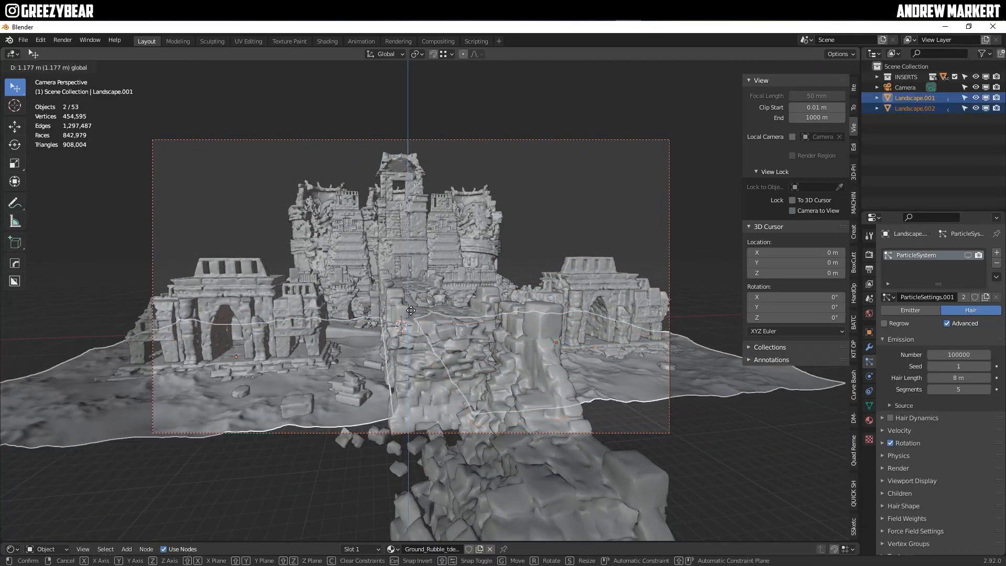
left_click(94, 471)
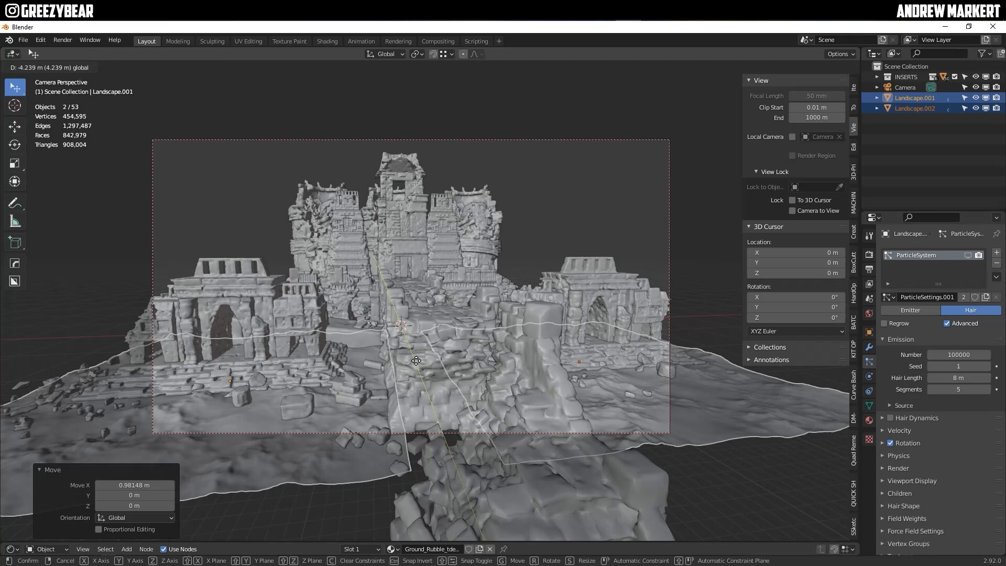
left_click(841, 68)
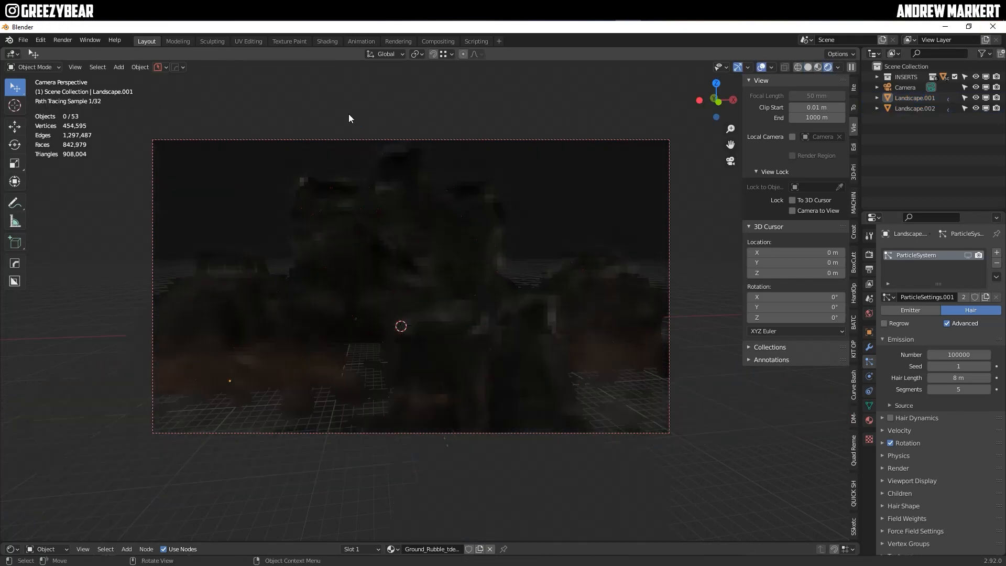
- From camera view, save the scene as 'new city.blend' and enable Pro Lighting: Skies in World properties
middle_click_drag(457, 177, 447, 316)
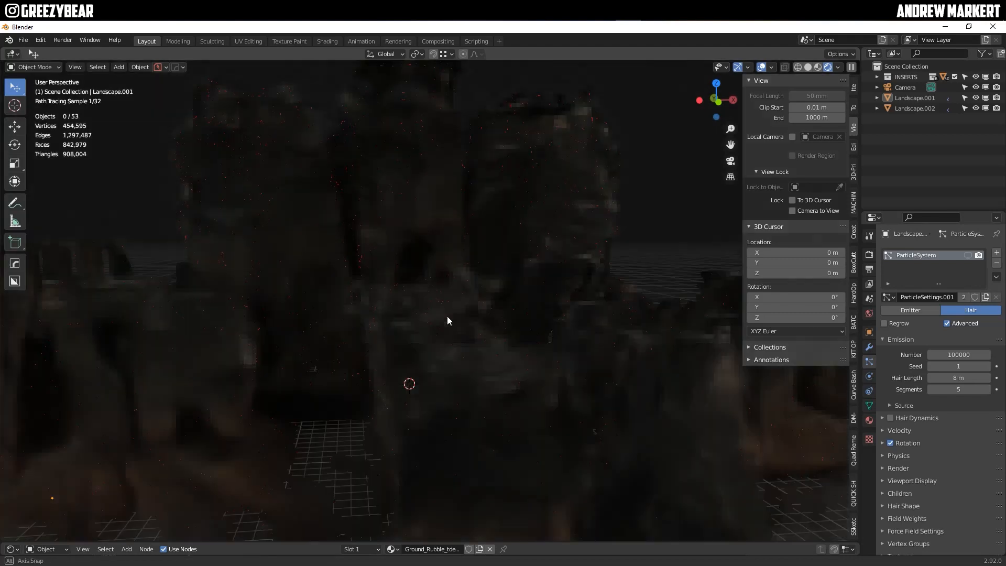
key("KP_0")
left_click(870, 314)
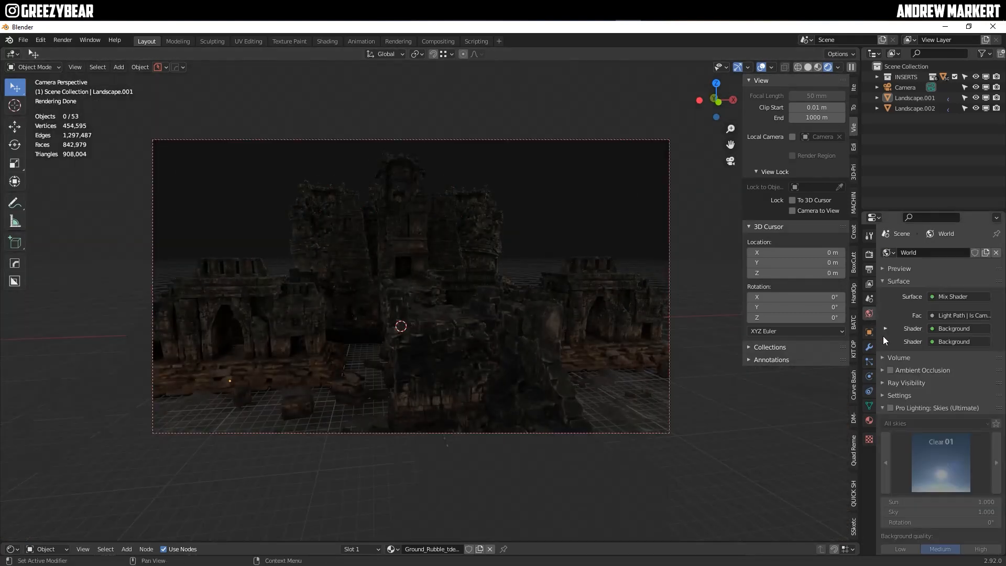
left_click(23, 40)
left_click(45, 110)
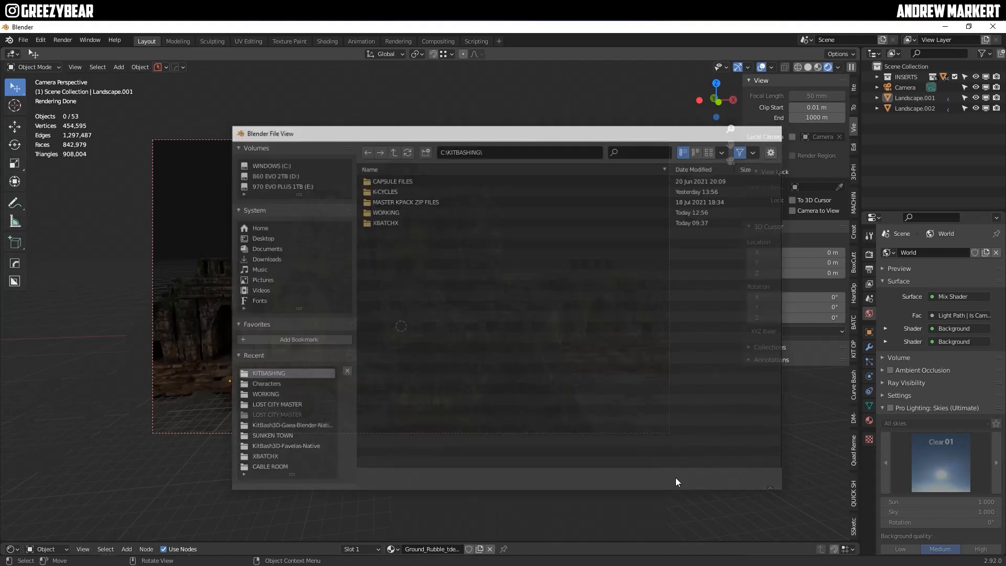
left_click(675, 480)
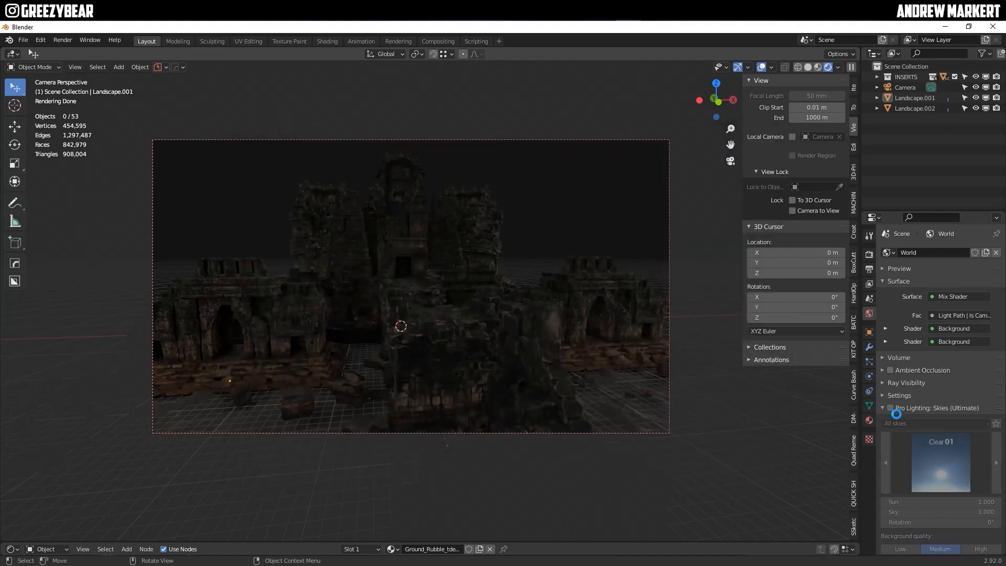
left_click(891, 408)
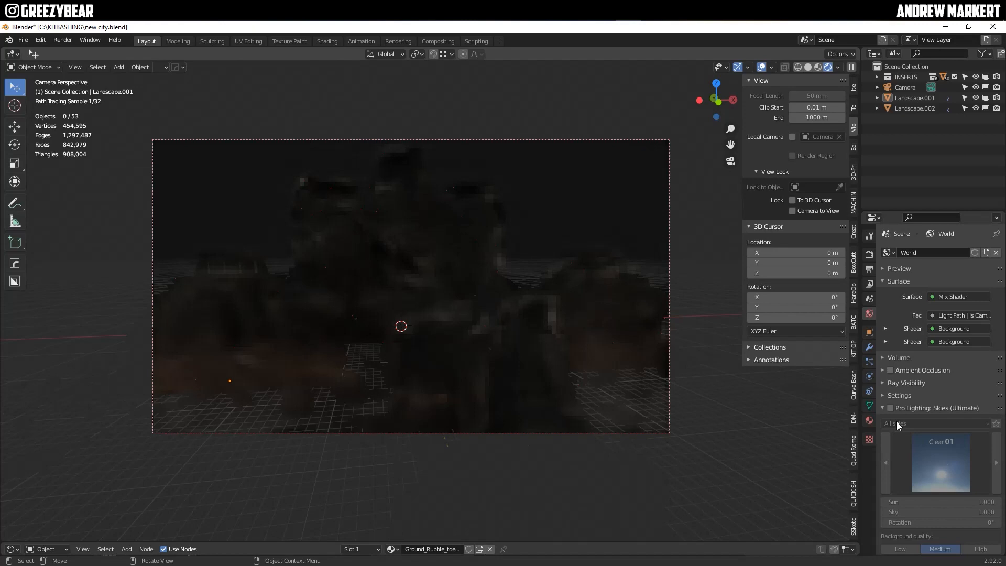
left_click(897, 424)
- Load the Overcast 01 sky category and enable its advanced settings
left_click(896, 448)
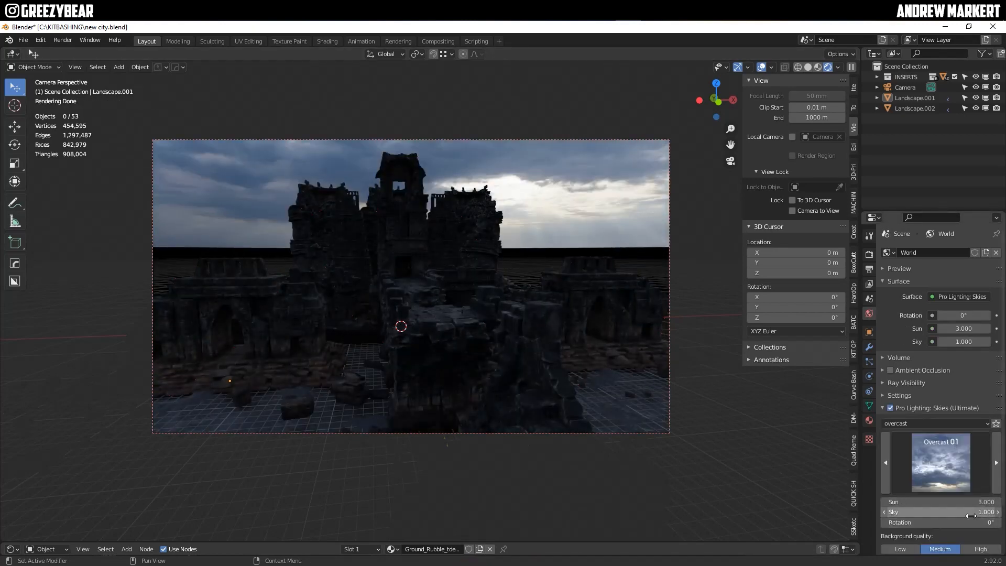
scroll(936, 472, "down", 5)
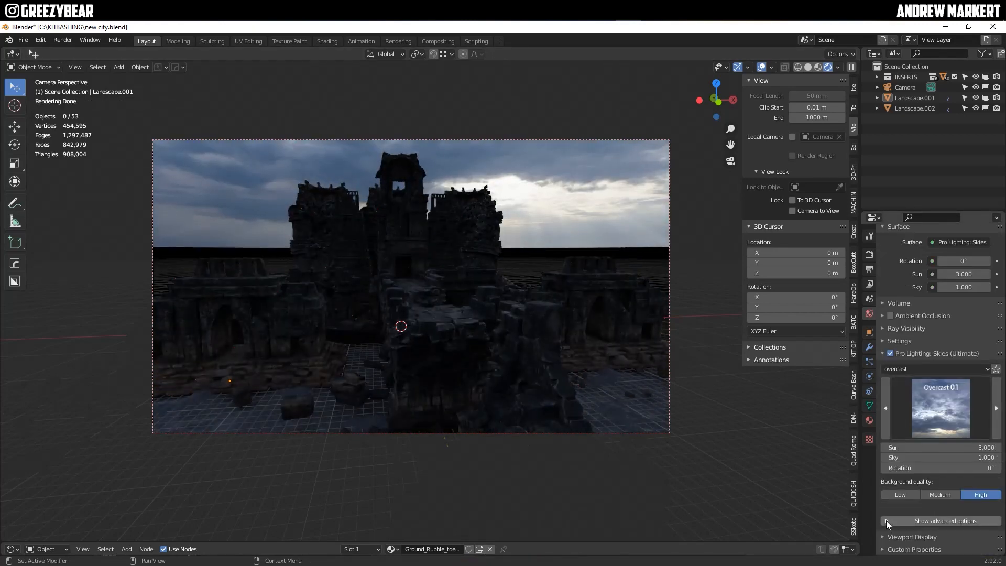
left_click(914, 373)
scroll(927, 346, "down", 2)
left_click(887, 363)
- Lower the sky's horizon level to -0.50 and hide the viewport overlays
left_click_drag(967, 392, 955, 393)
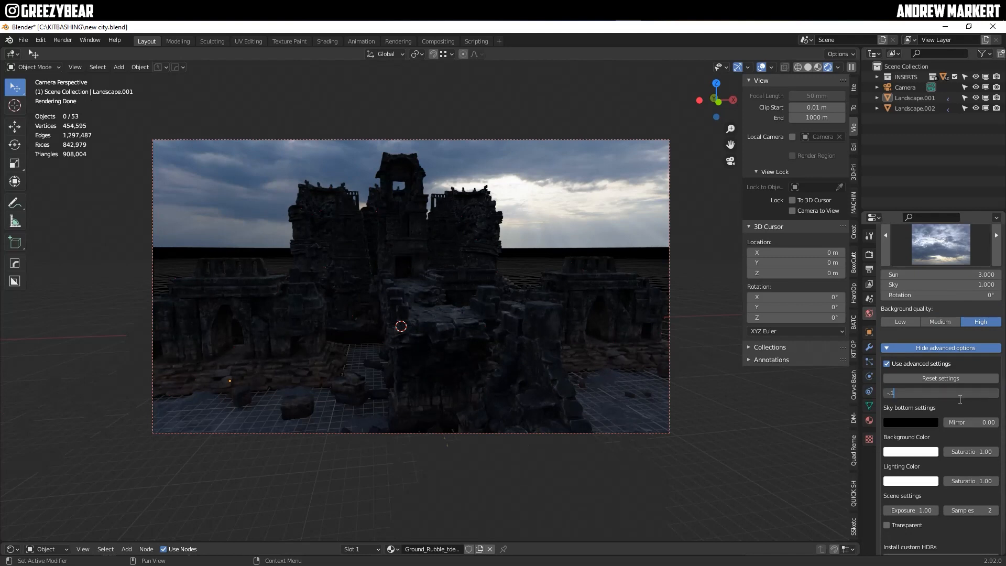
double_click(956, 394)
type("-.5")
key("Return")
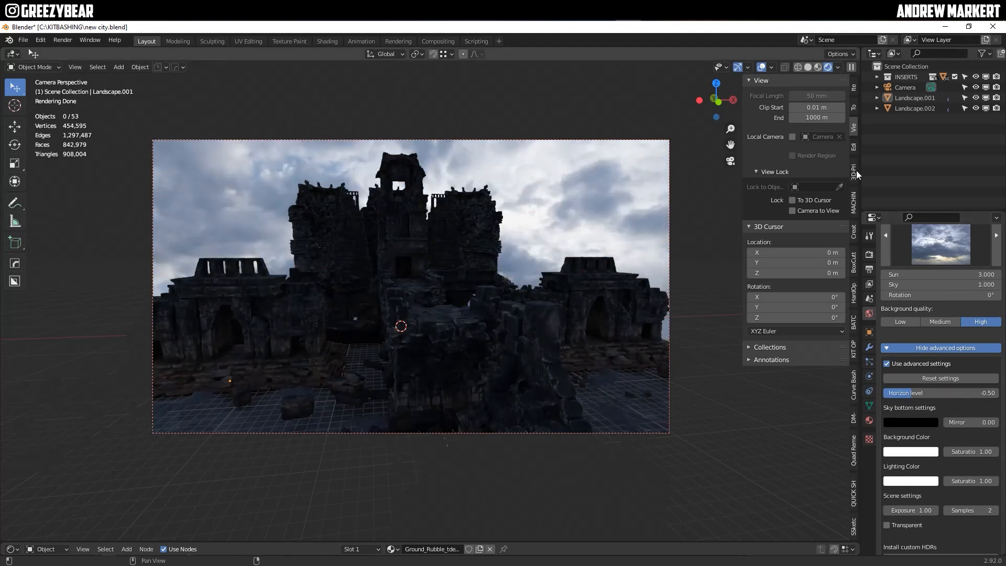
key("shift+alt+z")
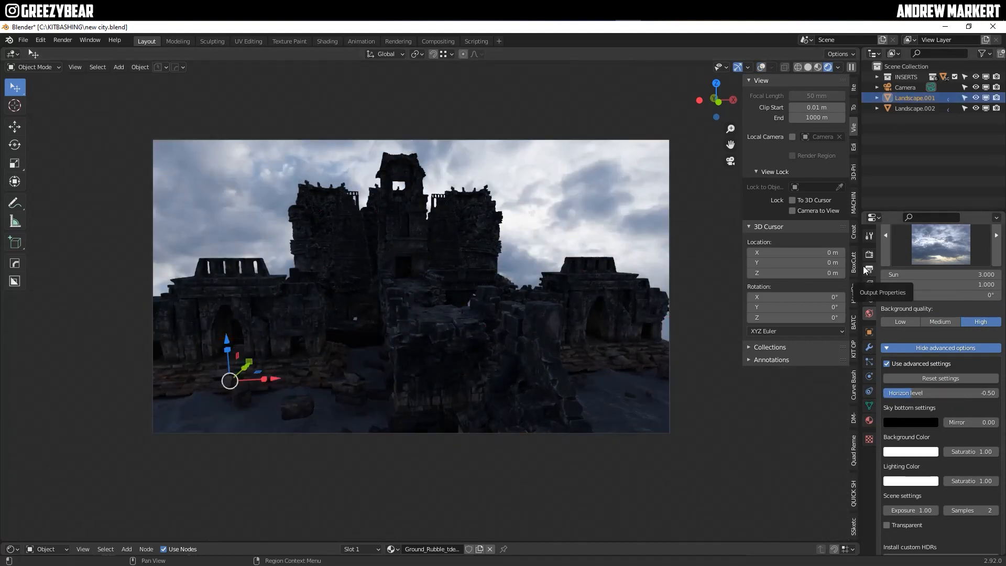
- Add an area light and raise it along Z high above the temple
left_click(119, 67)
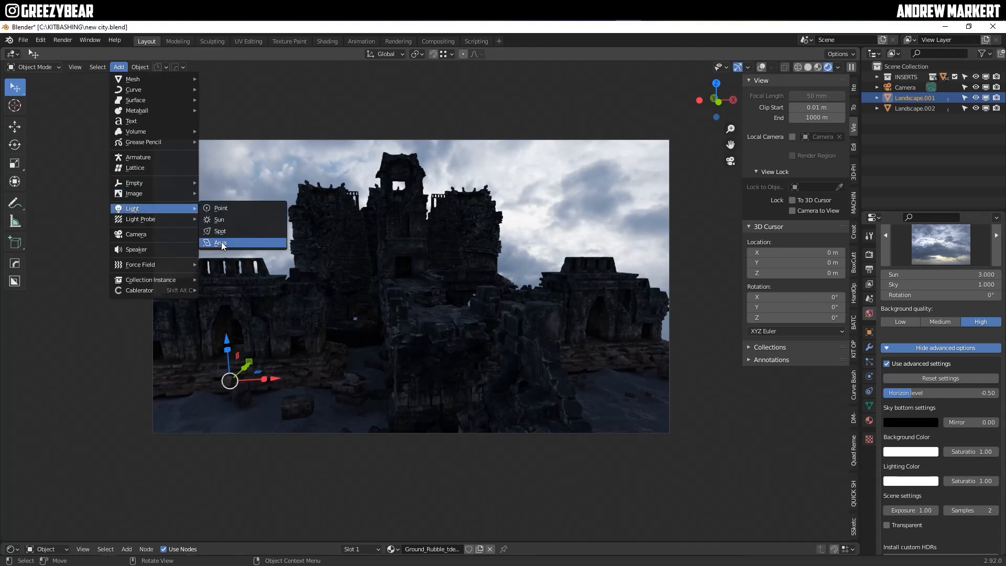
left_click(221, 244)
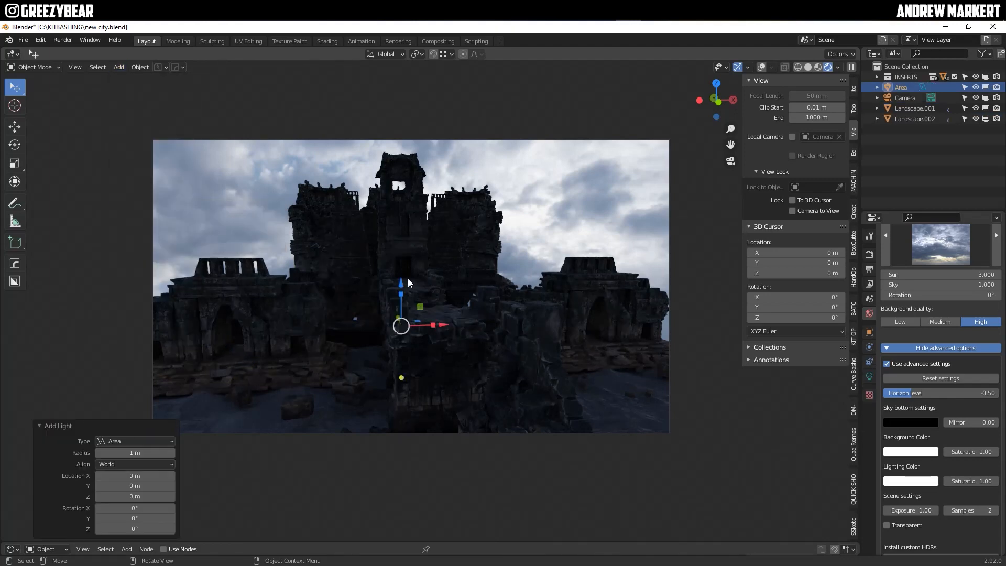
key("g")
key("z")
left_click(471, 180)
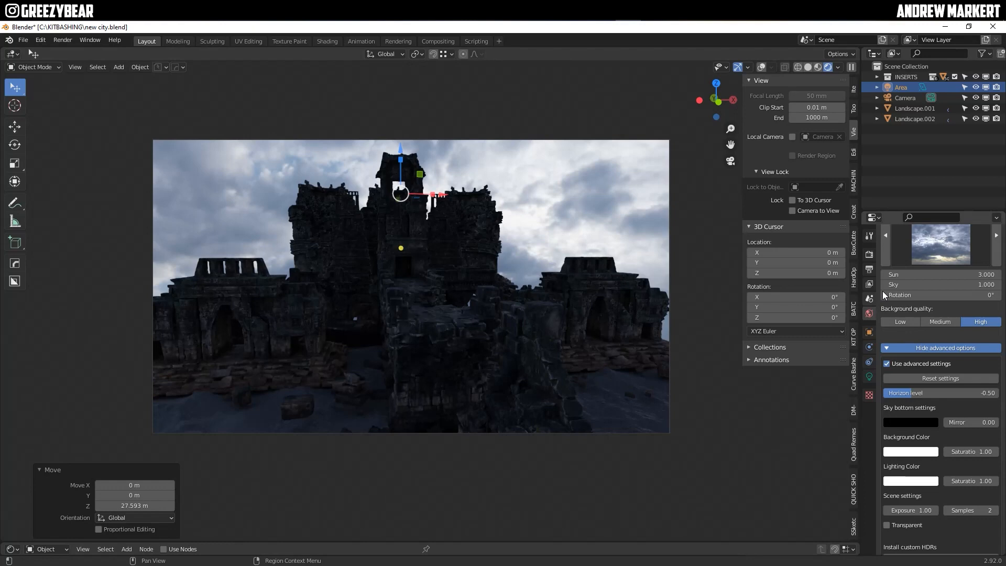
- Tilt the area light around its Y axis and set its power to 6000 W
left_click(869, 331)
left_click_drag(953, 328, 940, 328)
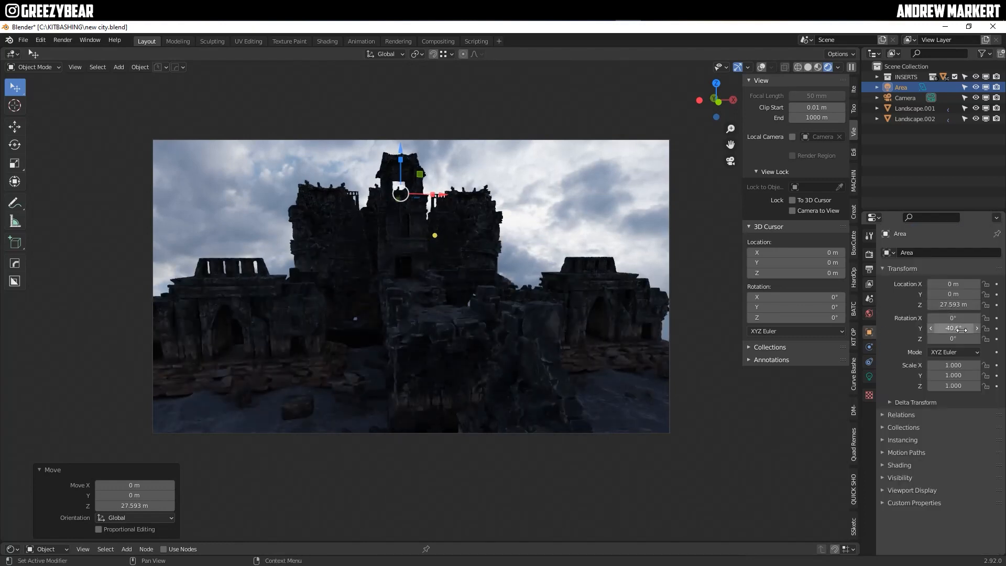
left_click(869, 378)
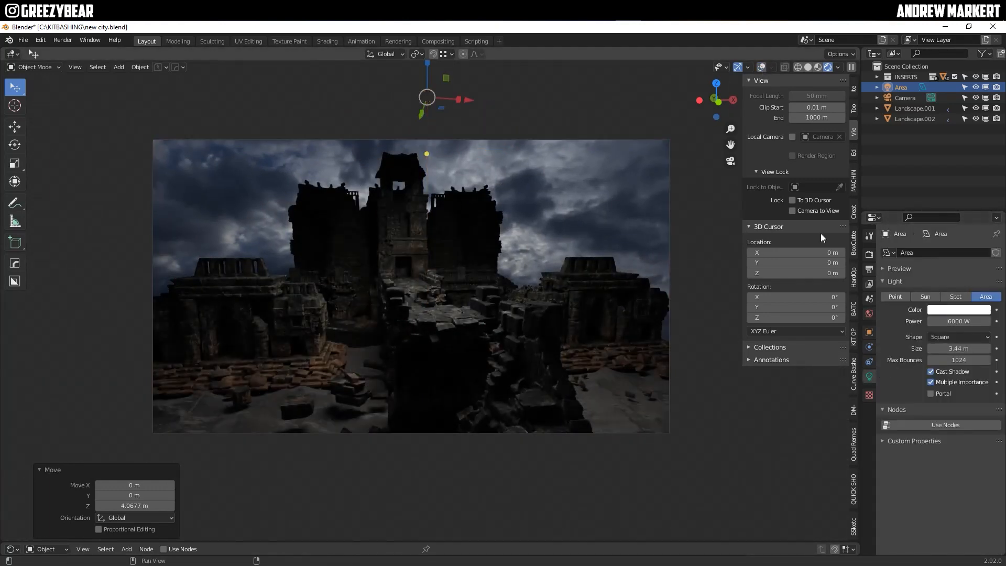
- Add a warm peach point light and drop it into the left doorway
left_click(119, 67)
left_click(229, 208)
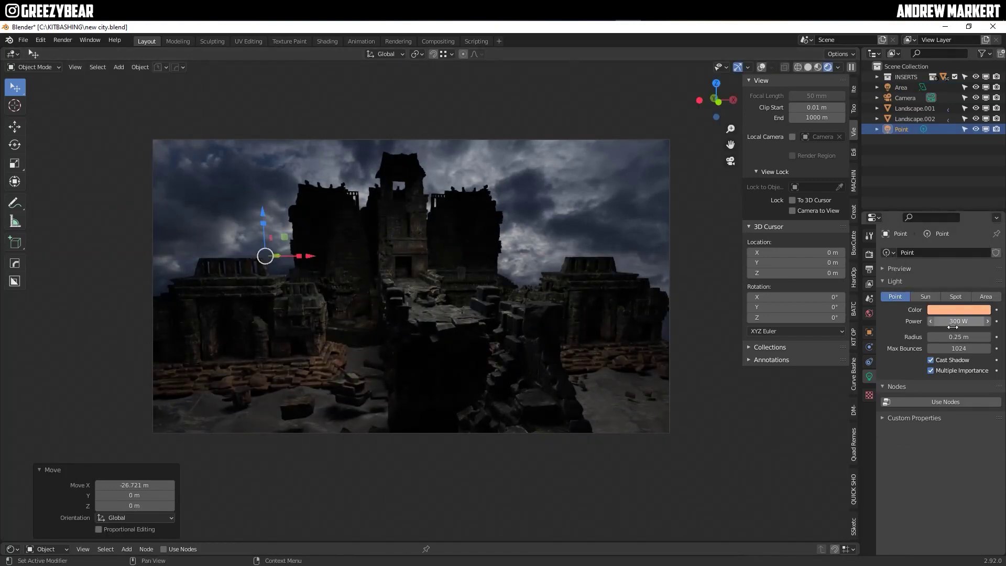
key("g")
left_click(248, 322)
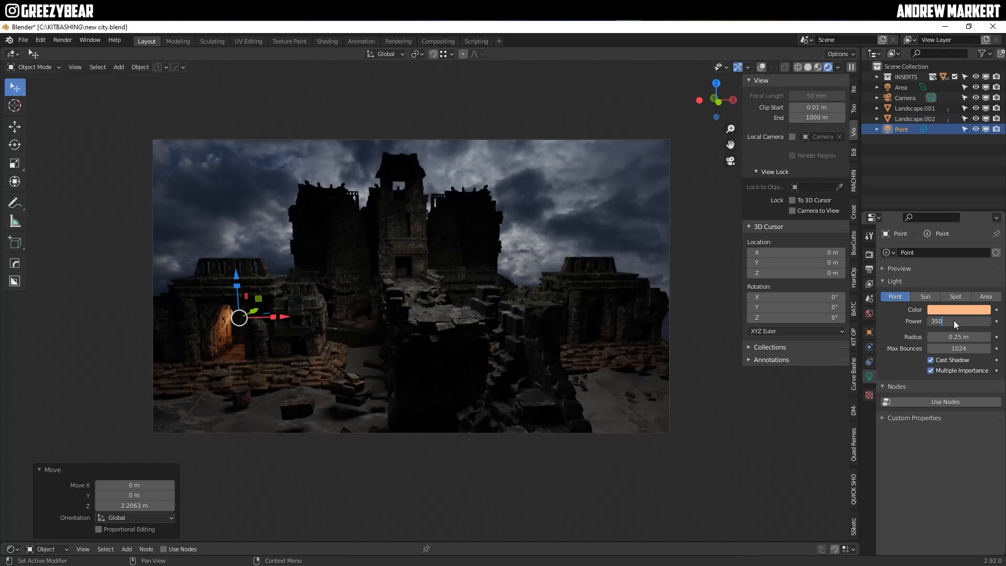
- Make linked copies of the doorway light along X and Y into the right doorway and beyond
key("alt+d")
key("x")
left_click(645, 312)
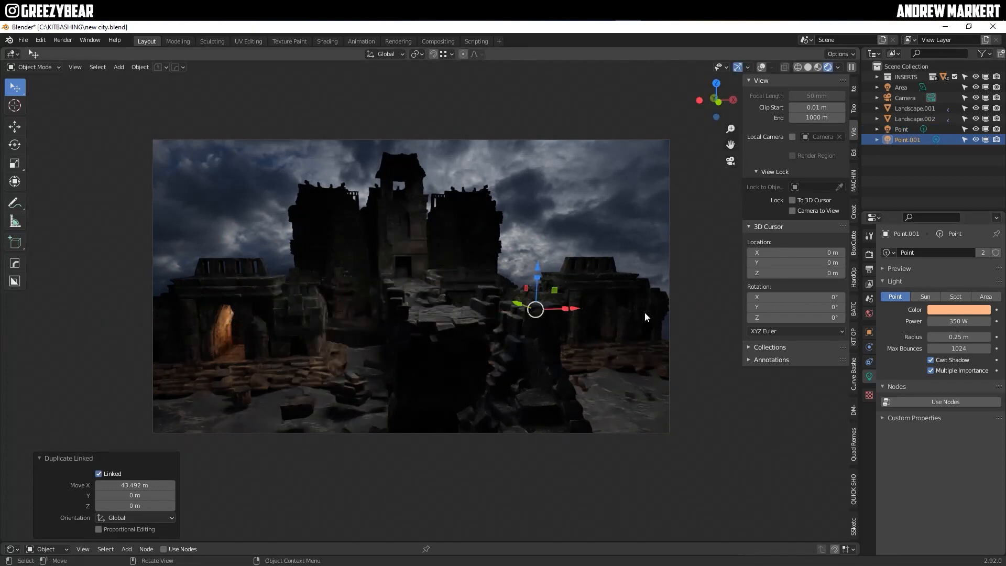
key("alt+d")
key("x")
left_click(627, 319)
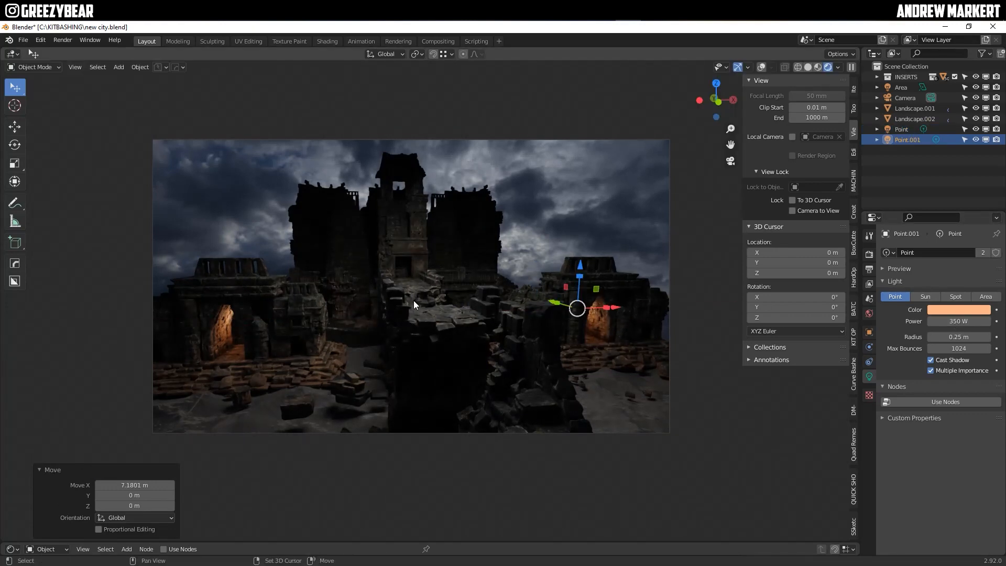
key("alt+d")
key("y")
left_click(405, 339)
- Tuck a copy into the central doorway and raise its power to 3000 W
middle_click_drag(405, 338, 176, 397)
scroll(164, 393, "down", 4)
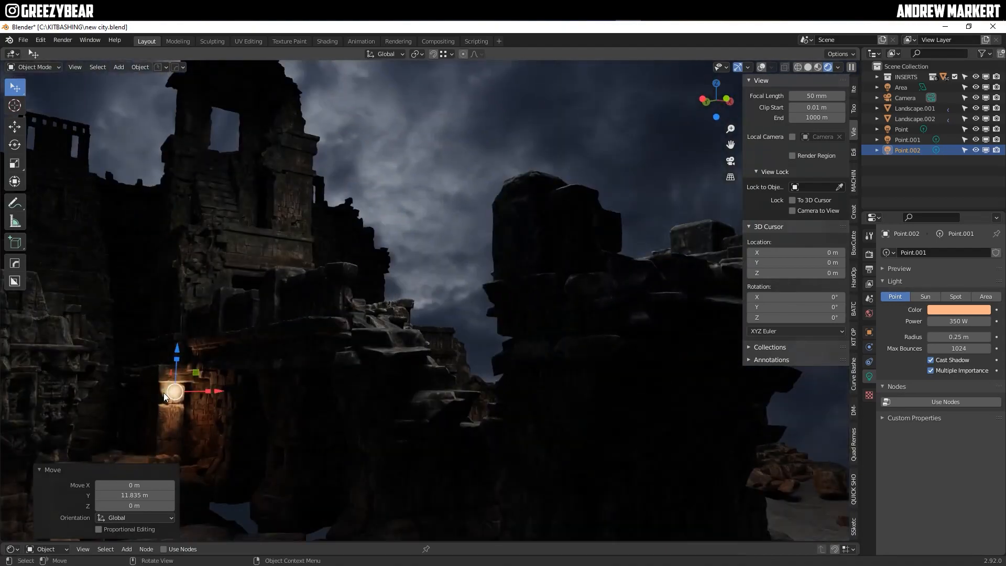
key("g")
key("y")
left_click(320, 409)
middle_click_drag(321, 409, 143, 401)
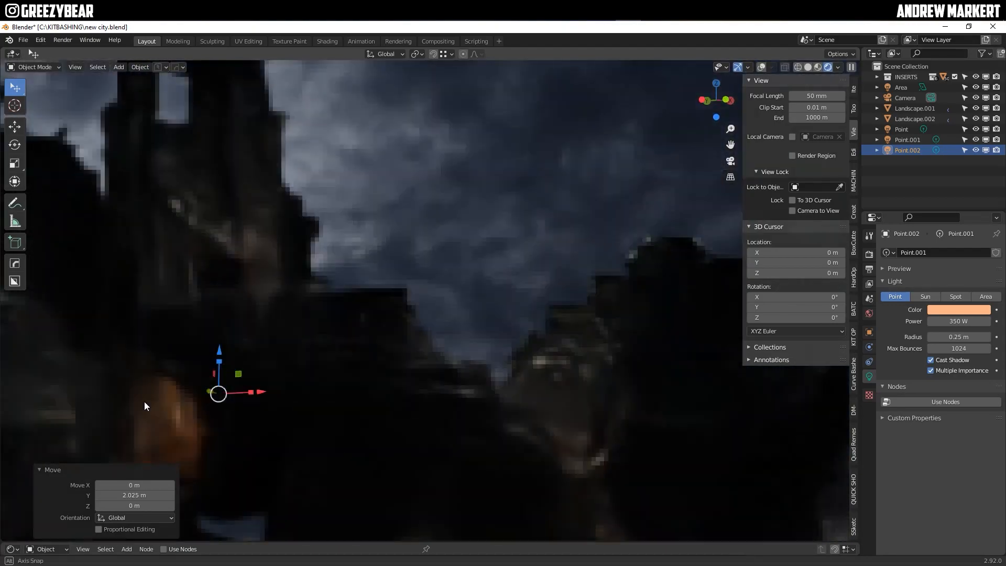
key("KP_0")
double_click(957, 320)
type("3000")
key("Return")
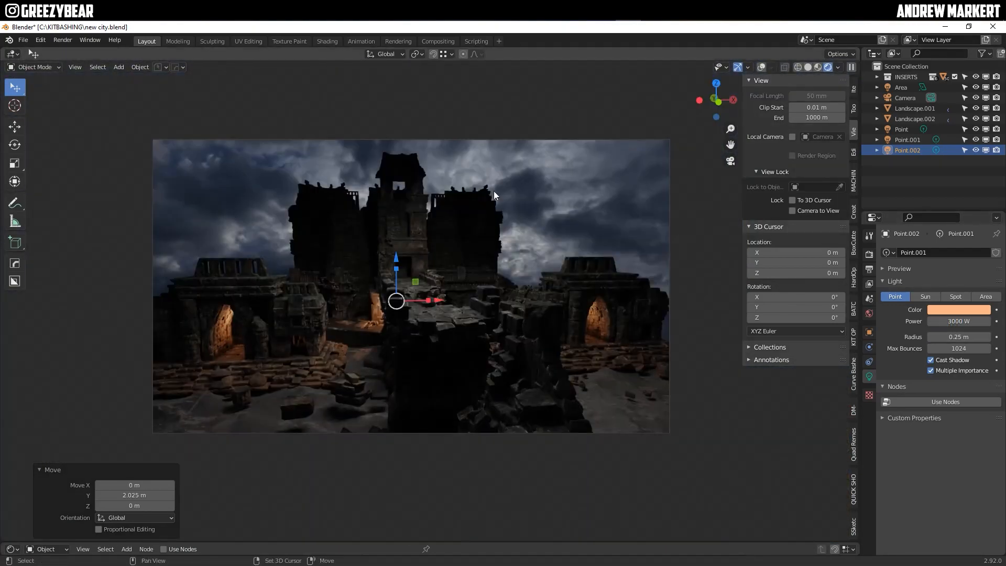
- Duplicate the central doorway light and lift the copy vertically
key("shift+d")
middle_click_drag(495, 191, 407, 375)
key("g")
key("z")
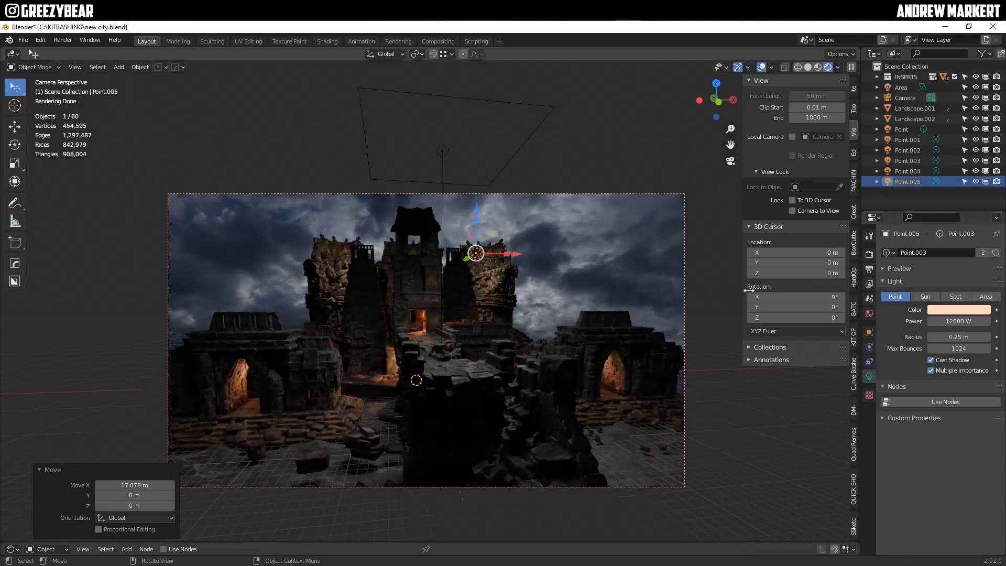
- Try a saturated red in the light's colour picker, then keep the peach colour
left_click(959, 309)
left_click(934, 238)
left_click(221, 250)
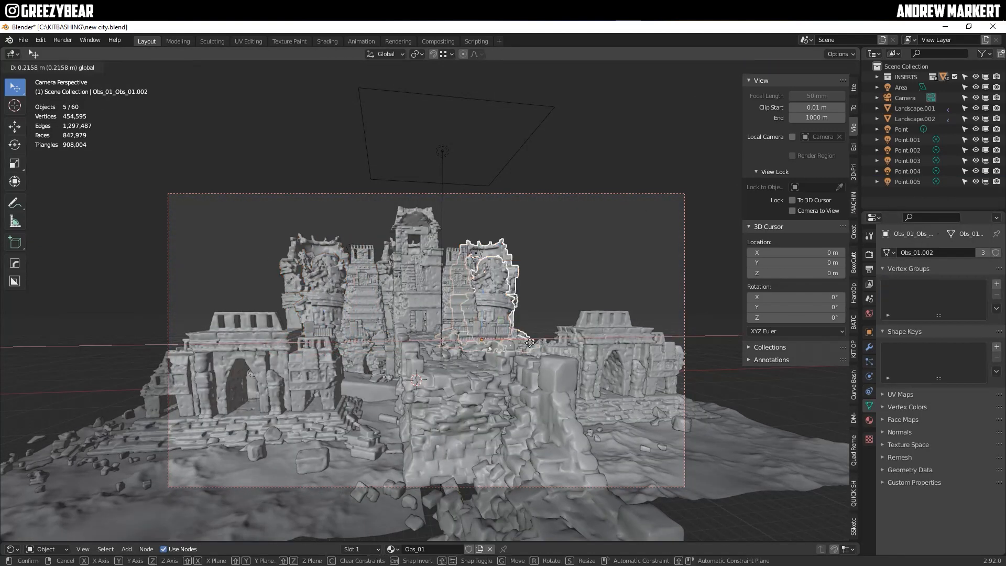
- Duplicate the overhead area light above the temple, turn a copy into a point light and make a linked copy
left_click(499, 185)
key("shift+d")
key("y")
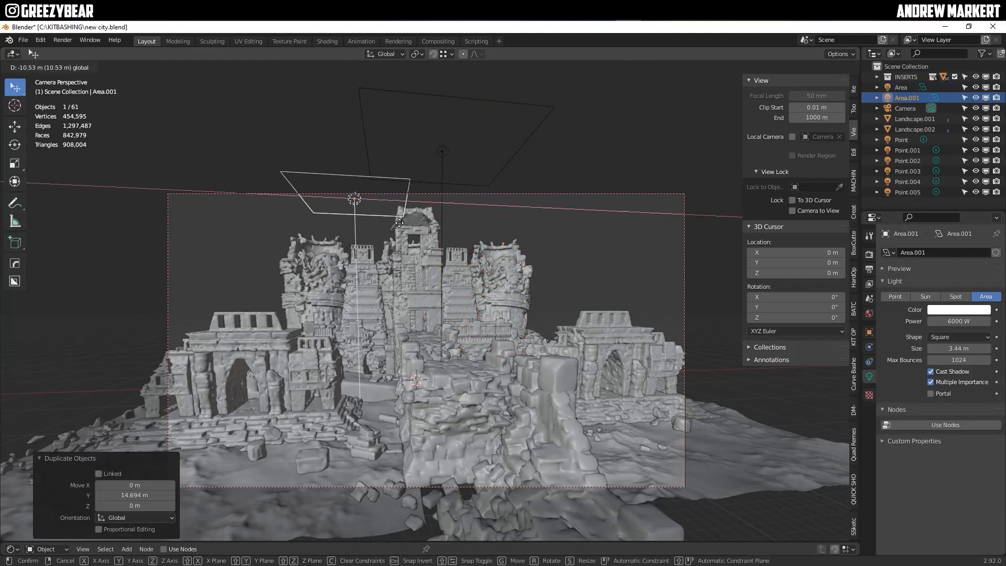
left_click(369, 281)
key("g")
key("z")
left_click(366, 189)
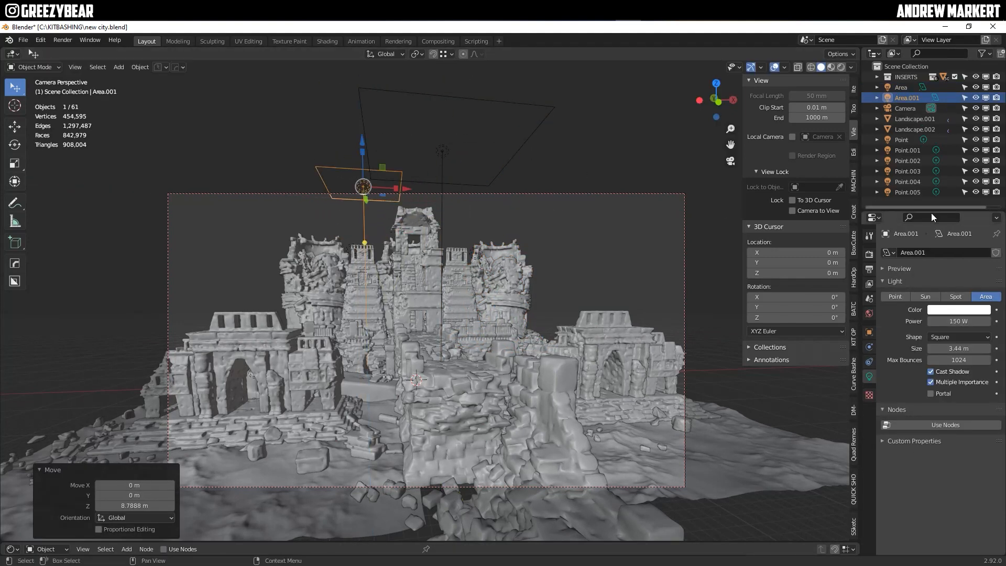
left_click(895, 297)
key("alt+d")
key("x")
left_click(463, 193)
key("z")
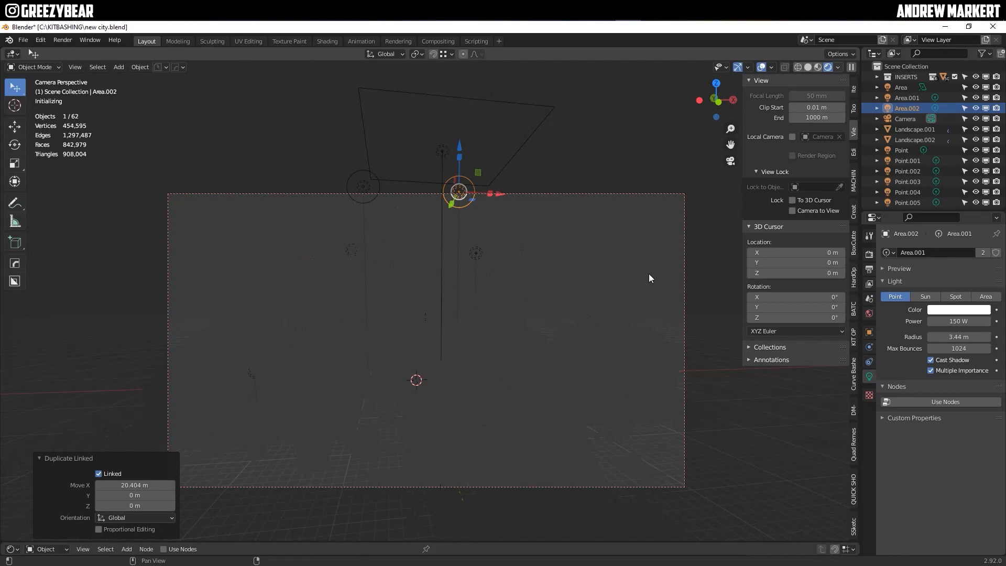
- Switch the copy back to an area light, move it, then delete both extra light copies
left_click(364, 187)
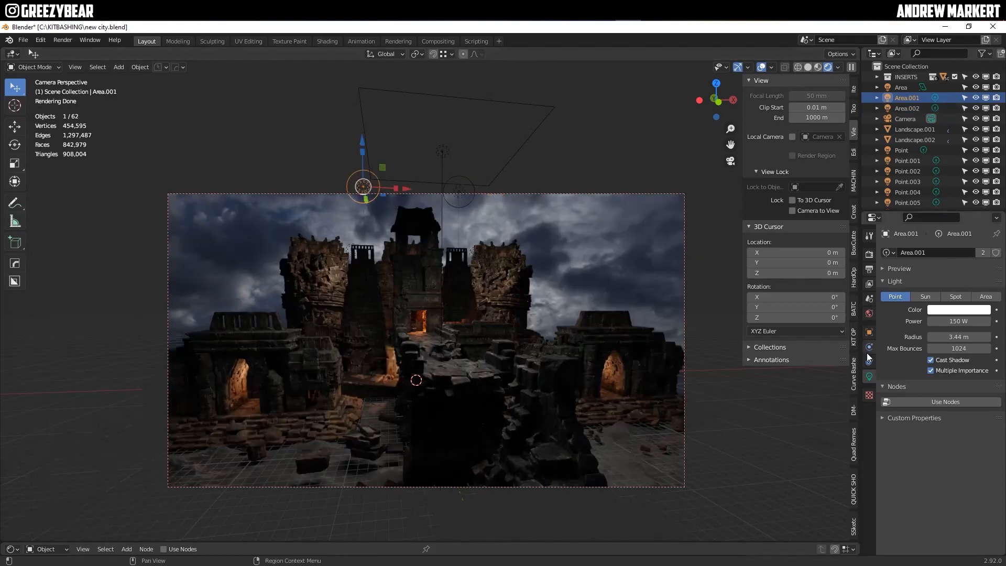
left_click(986, 296)
key("g")
key("z")
left_click(341, 76)
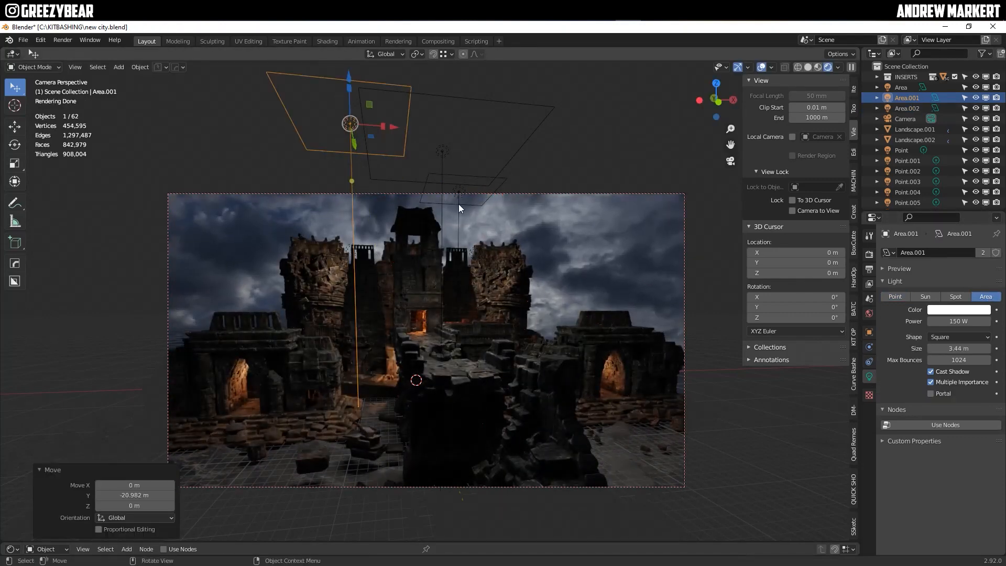
key("x")
left_click(777, 71)
key("x")
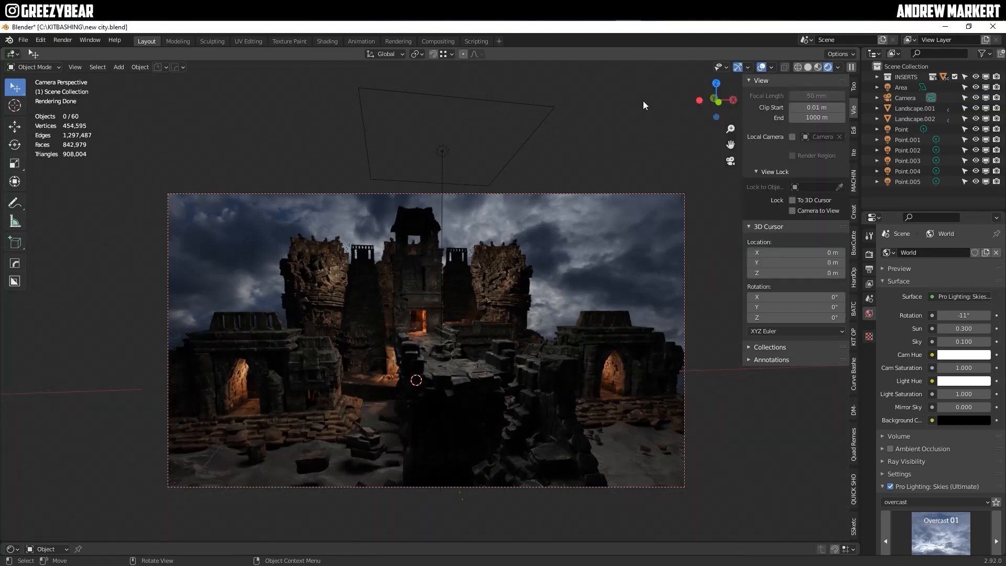
- Raise the original area light, make it a rectangle and reposition it over the scene
left_click(901, 86)
key("g")
key("z")
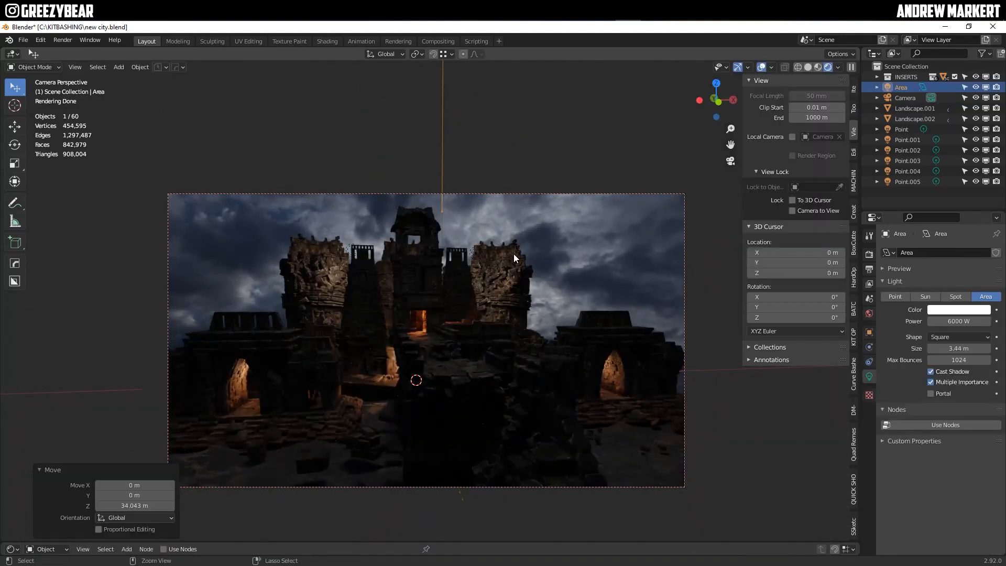
scroll(513, 254, "down", 2)
left_click(448, 70)
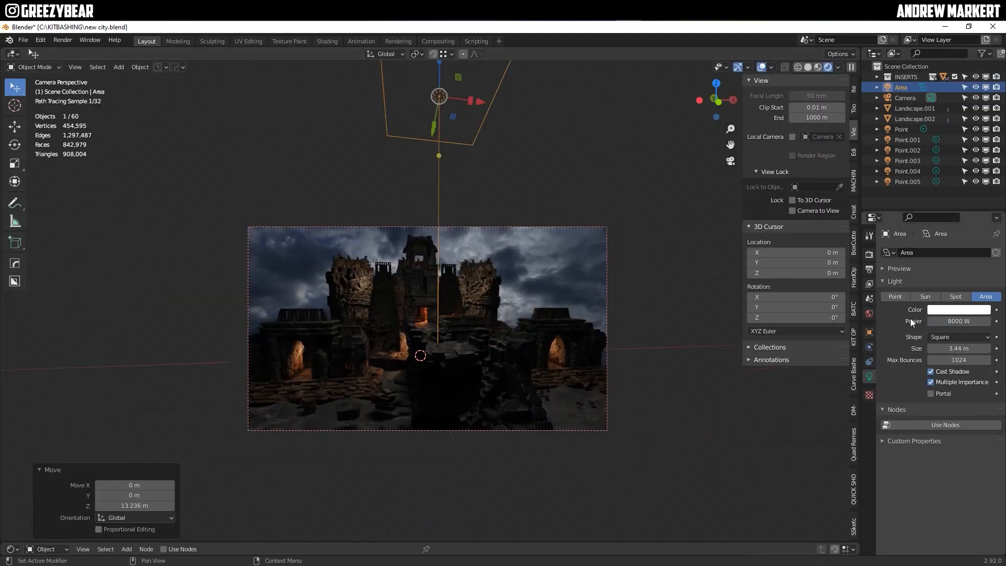
key("g")
left_click(455, 232)
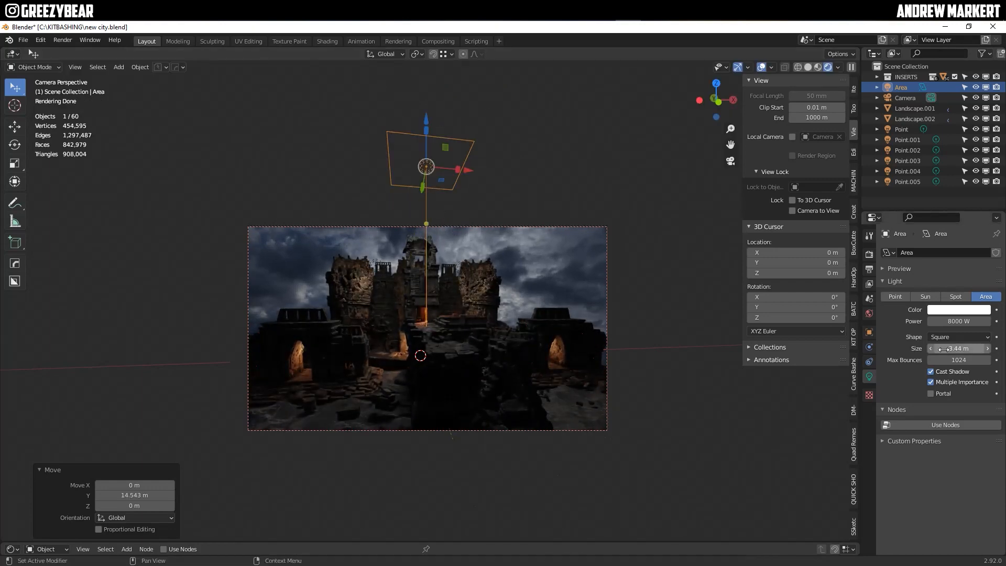
key("KP_0")
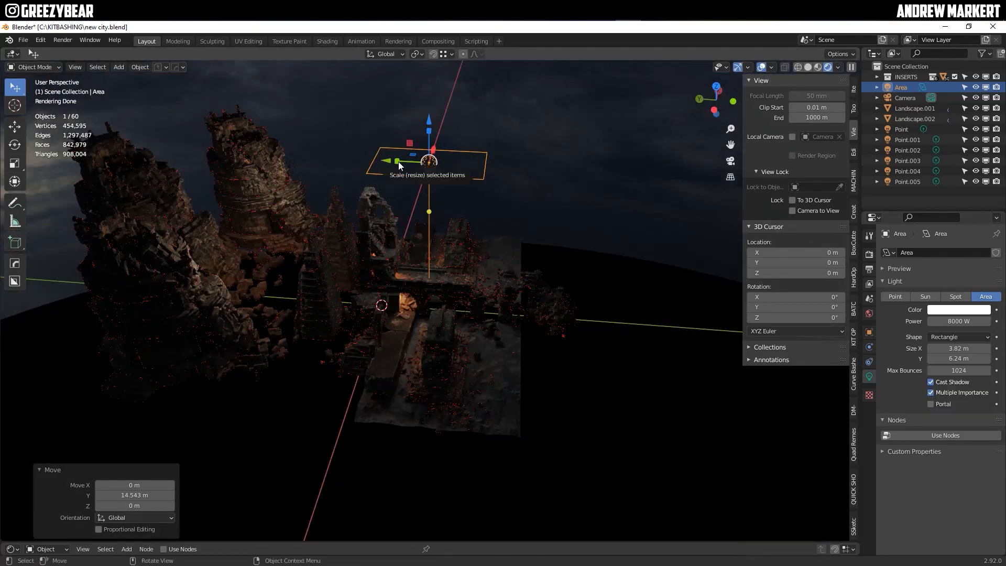
key("g")
left_click(472, 165)
- Add a cube from camera view and scale it up to surround the scene
key("KP_0")
key("shift+a")
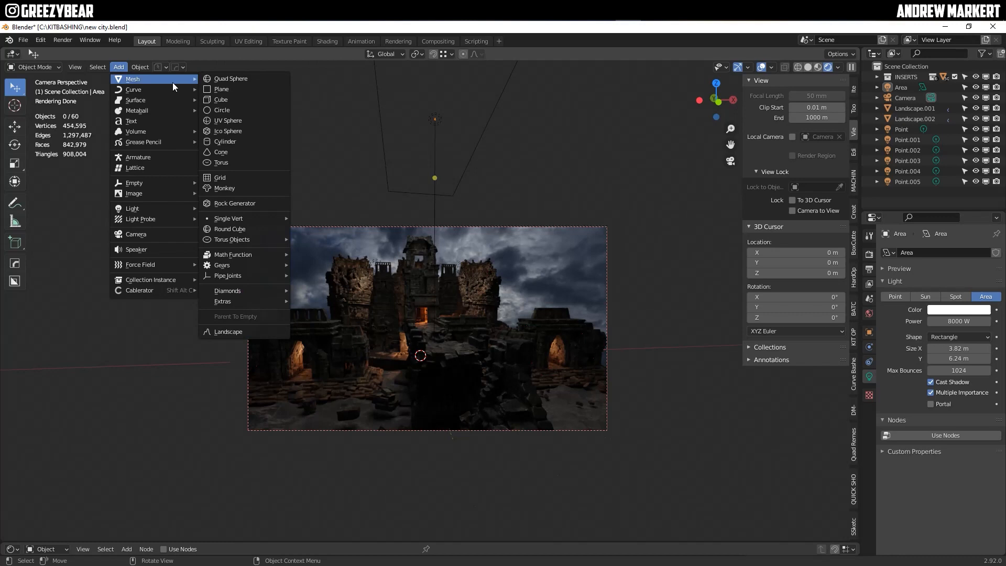
left_click(221, 99)
key("s")
left_click(471, 315)
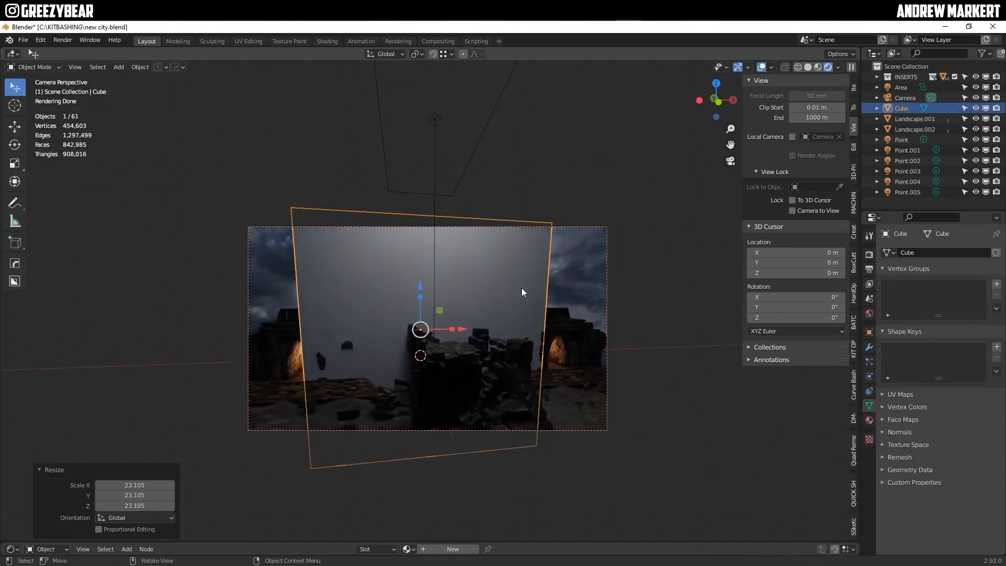
key("s")
left_click(496, 307)
- In solid shading, raise the large cube along Z and check it from below
key("KP_0")
key("z")
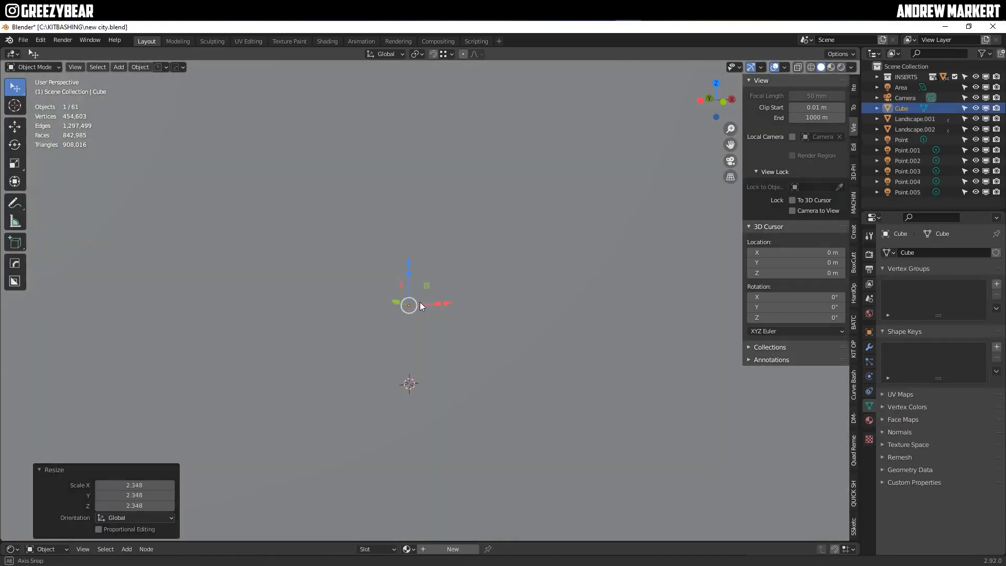
mouse_move(420, 301)
middle_mouse_down()
mouse_move(461, 399)
mouse_move(374, 309)
mouse_move(409, 338)
middle_mouse_up()
key("g")
key("z")
left_click(416, 436)
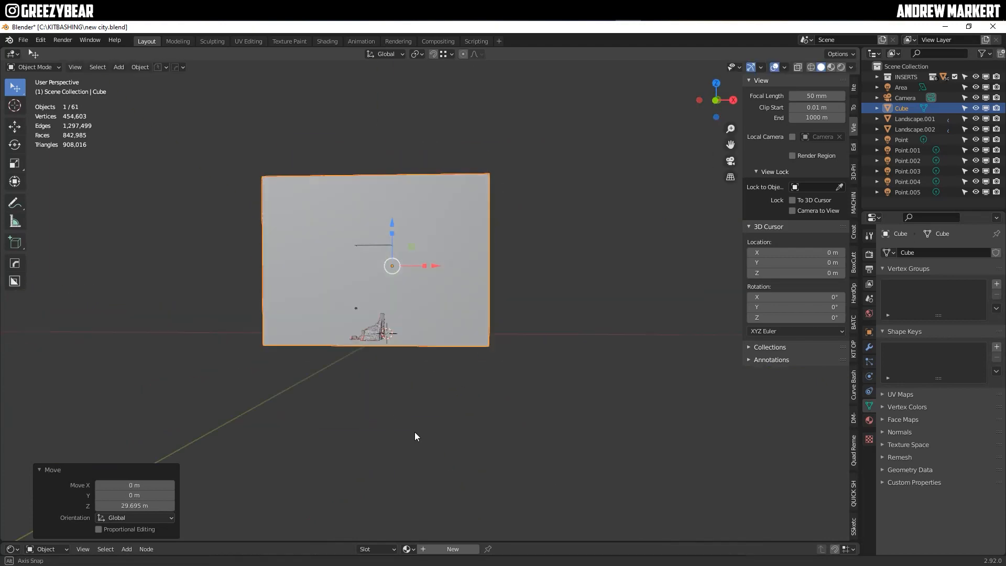
mouse_move(539, 200)
middle_mouse_down()
mouse_move(472, 275)
mouse_move(483, 262)
middle_mouse_up()
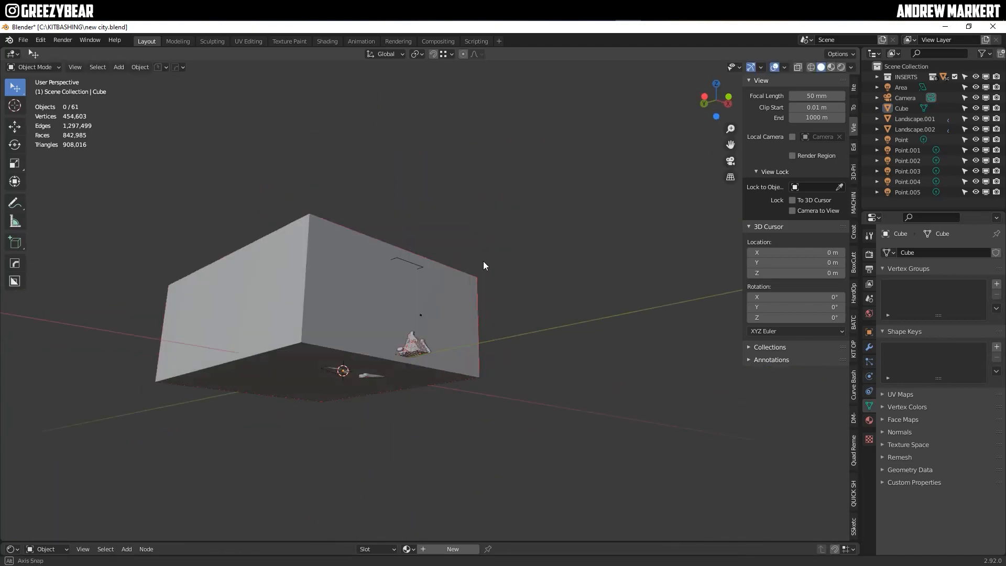
key("KP_0")
- Isolate the cube, narrow its depth along Y and shift it sideways to frame the ruins
left_click(550, 299)
key("KP_0")
key("s")
key("y")
left_click(431, 364)
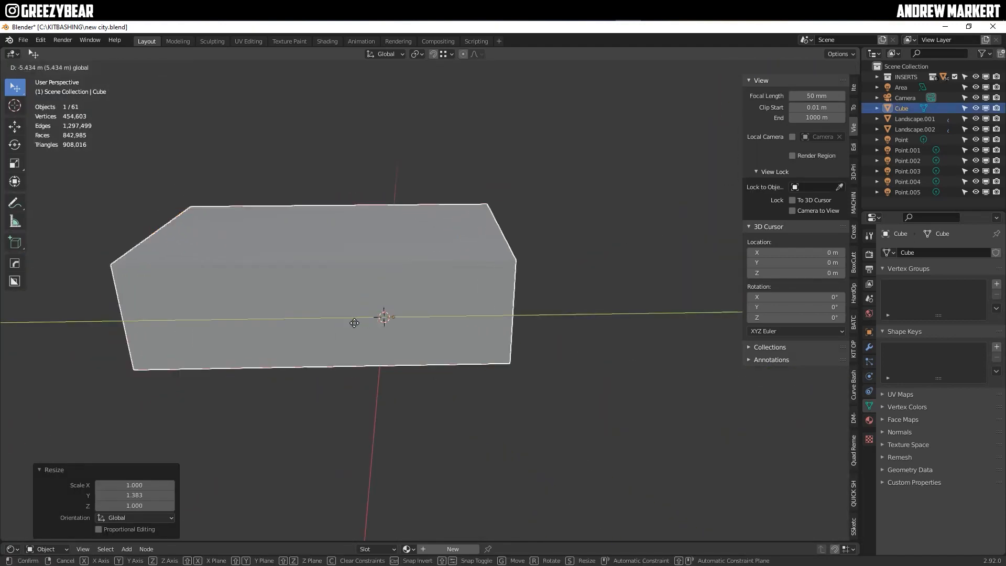
key("Tab")
key("Tab")
key("KP_Divide")
key("KP_0")
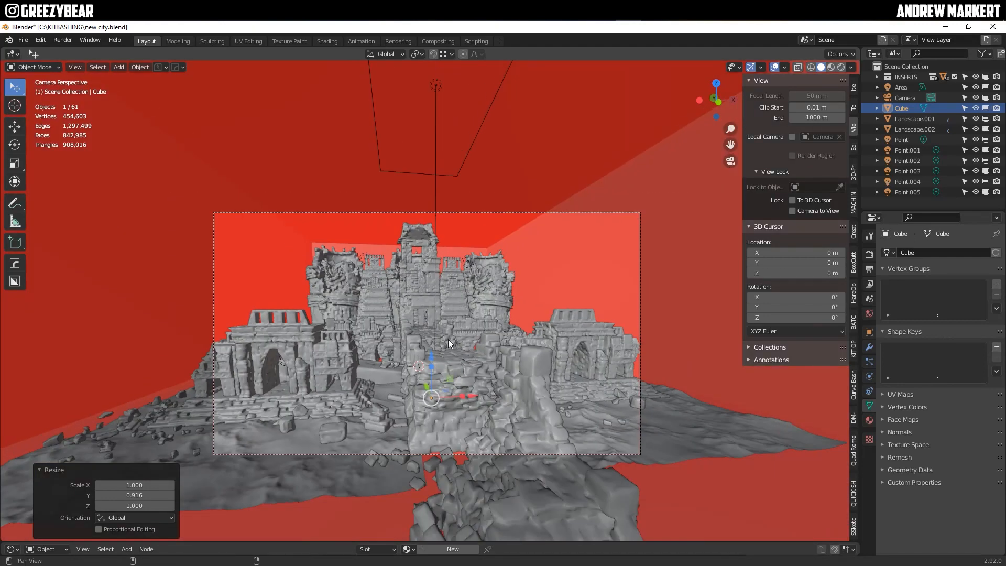
key("g")
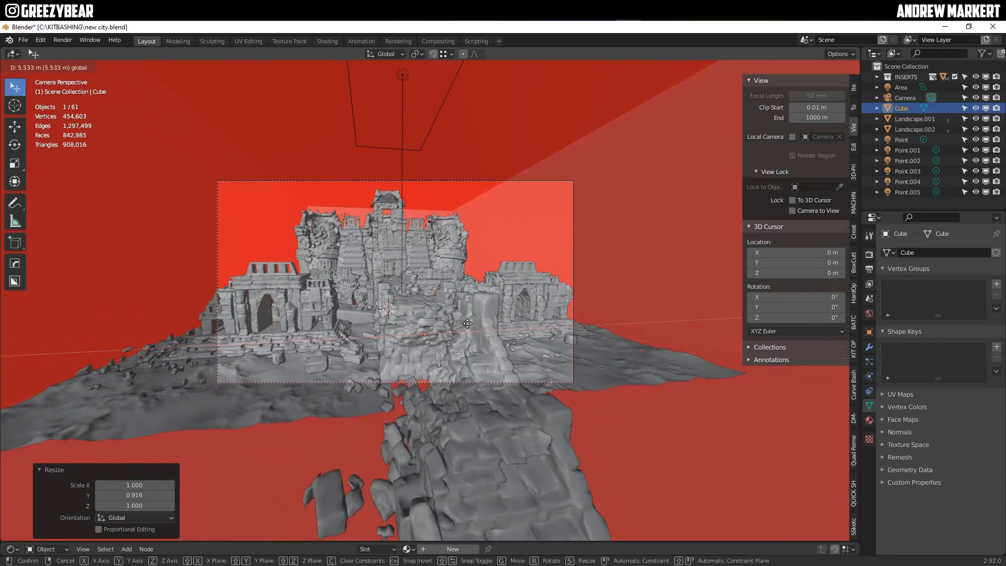
left_click(477, 324)
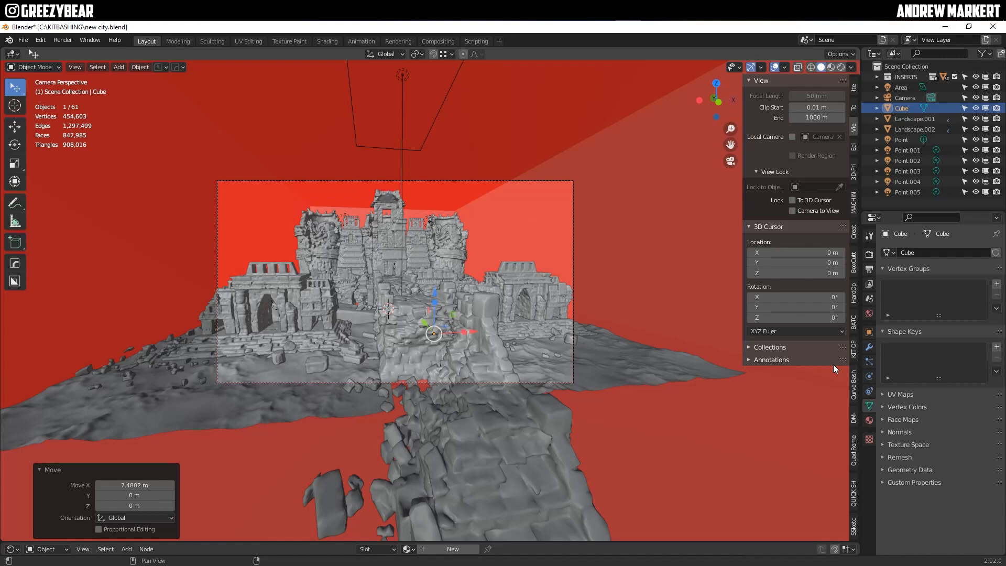
- Set the cube's viewport Display As to Wire
left_click(870, 331)
left_click(899, 500)
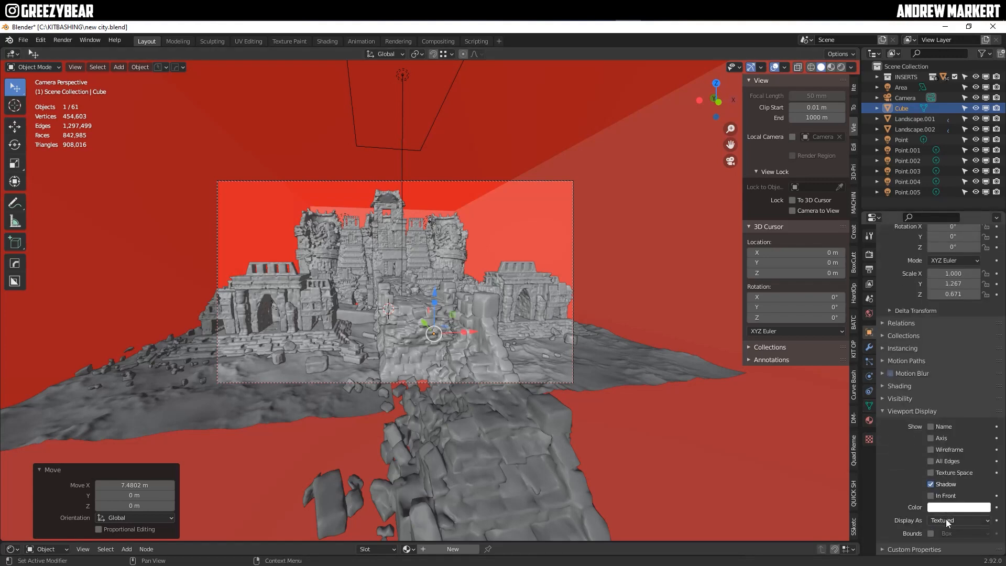
left_click(959, 520)
left_click(947, 494)
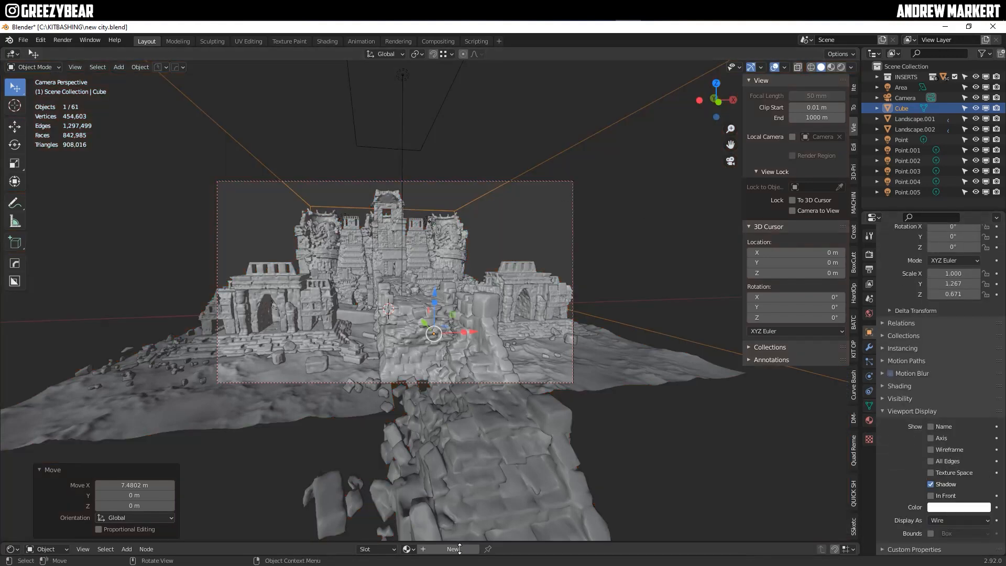
- Give the cube a material using Volume Scatter instead of Principled BSDF, with density 0.010
left_click_drag(460, 542, 460, 327)
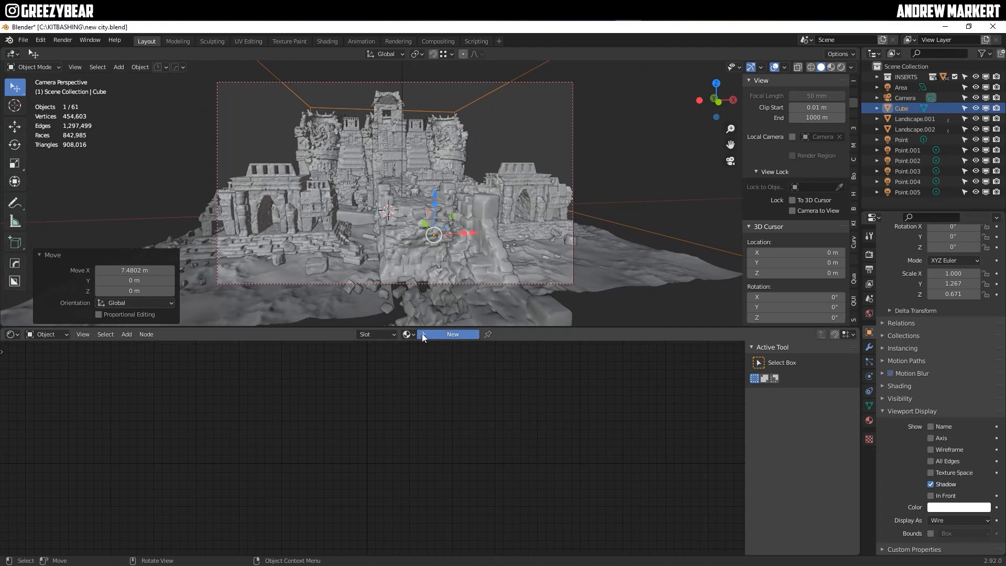
left_click(456, 333)
middle_click_drag(413, 348, 423, 399)
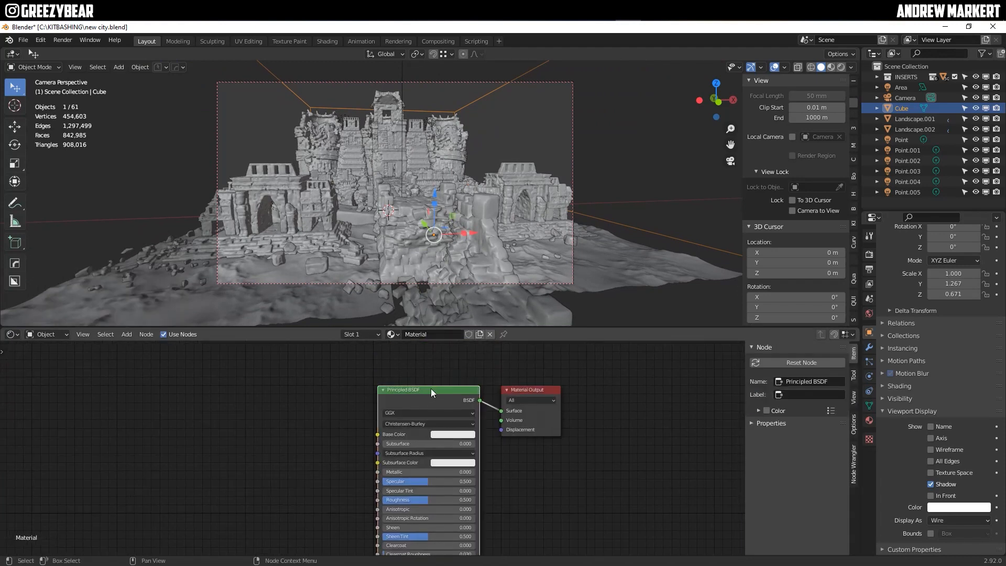
key("x")
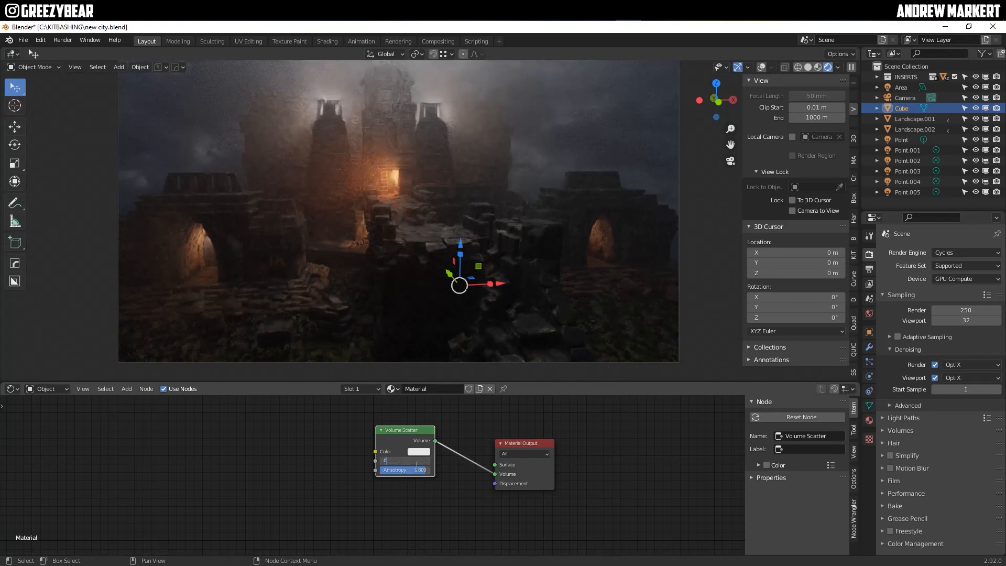
left_click_drag(579, 380, 588, 442)
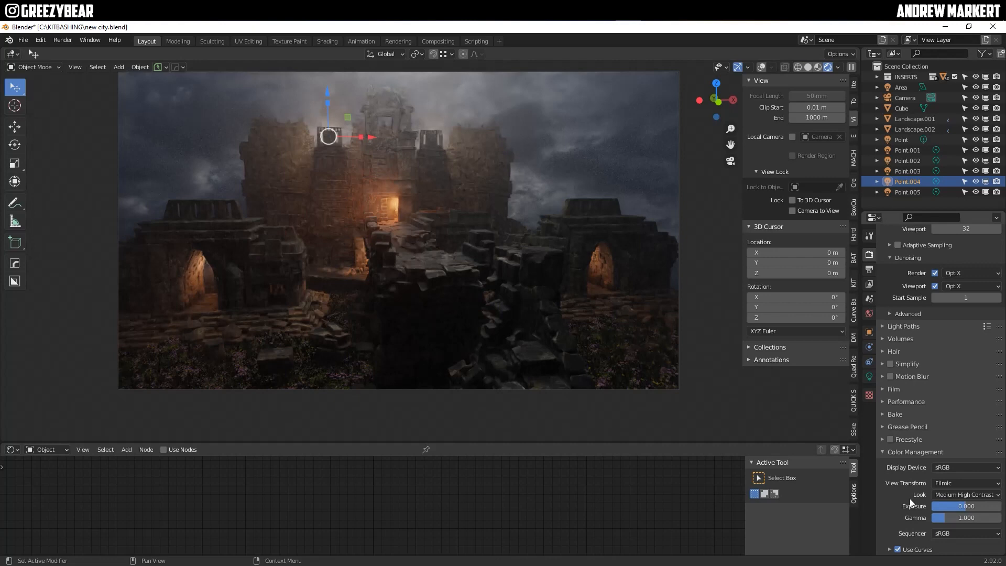
scroll(908, 503, "down", 5)
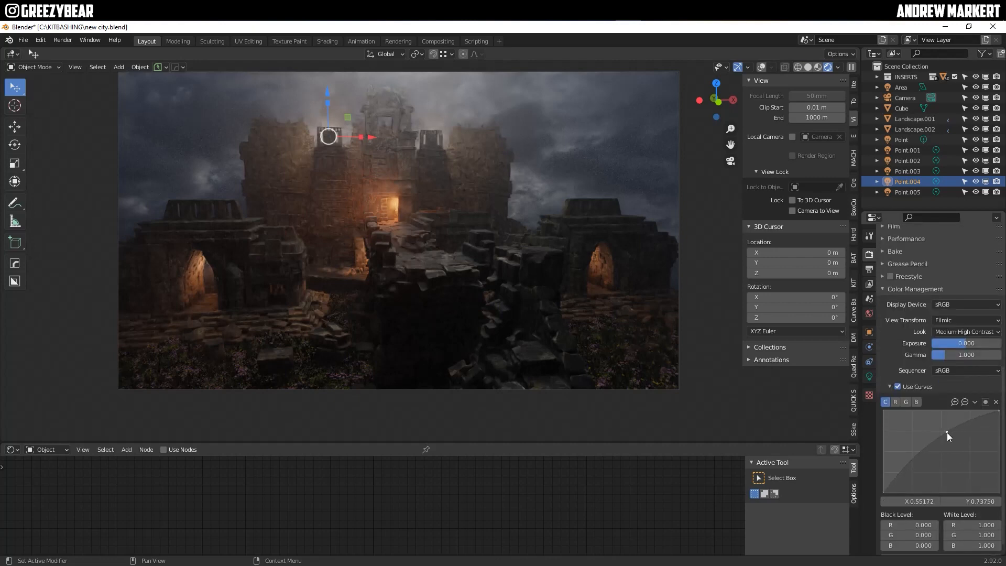
- Add a shadow-darkening point to the colour-management curve and save the file
left_click(911, 465)
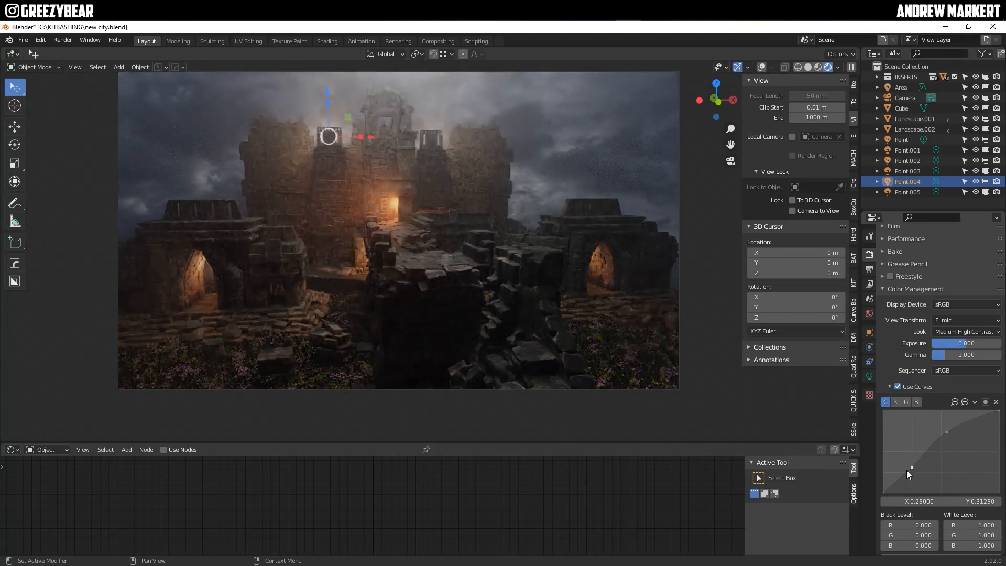
left_click(24, 40)
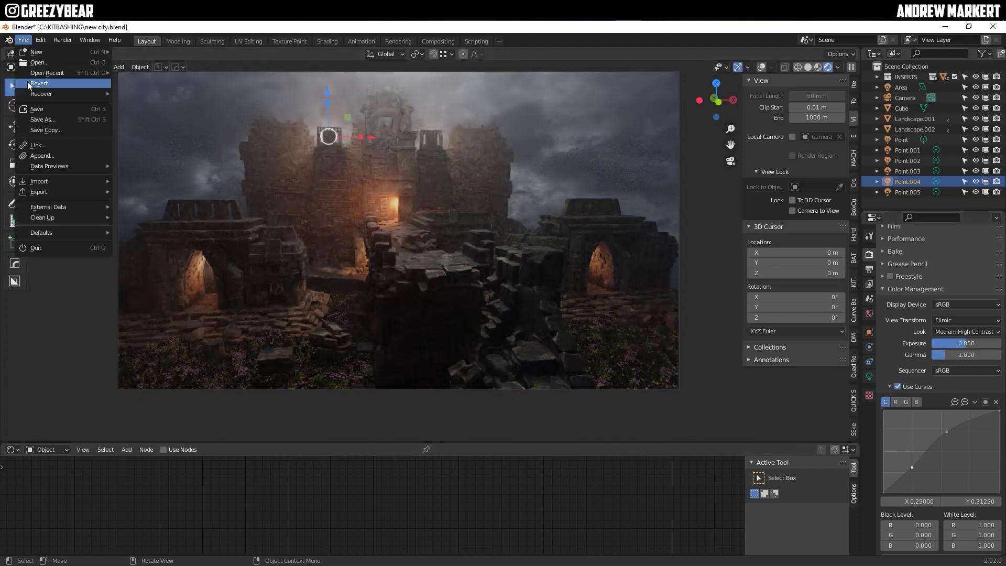
left_click(39, 109)
- Hide the grass particles on Landscape.001 and Landscape.002 in the viewport, then start the final render
left_click(807, 67)
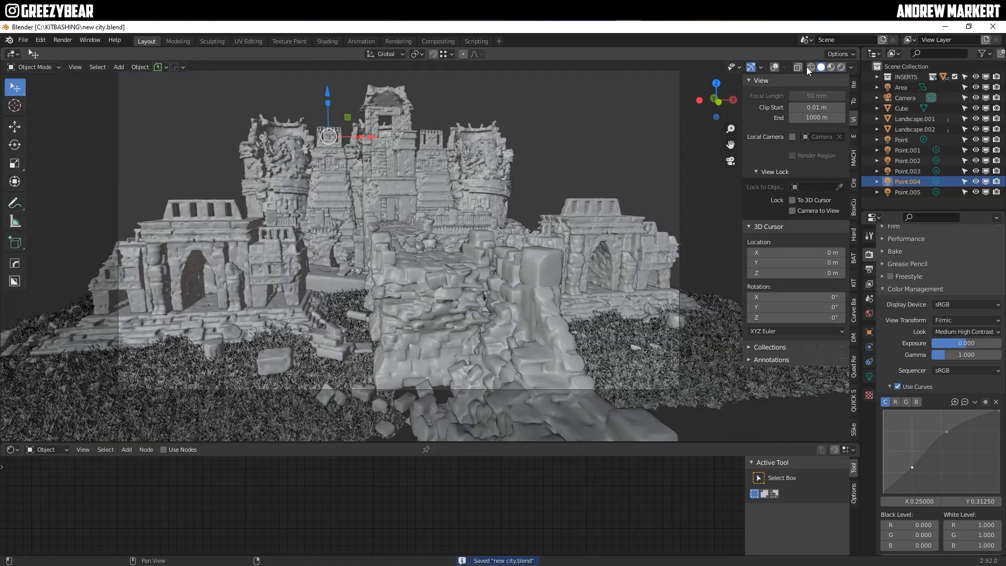
left_click(901, 120)
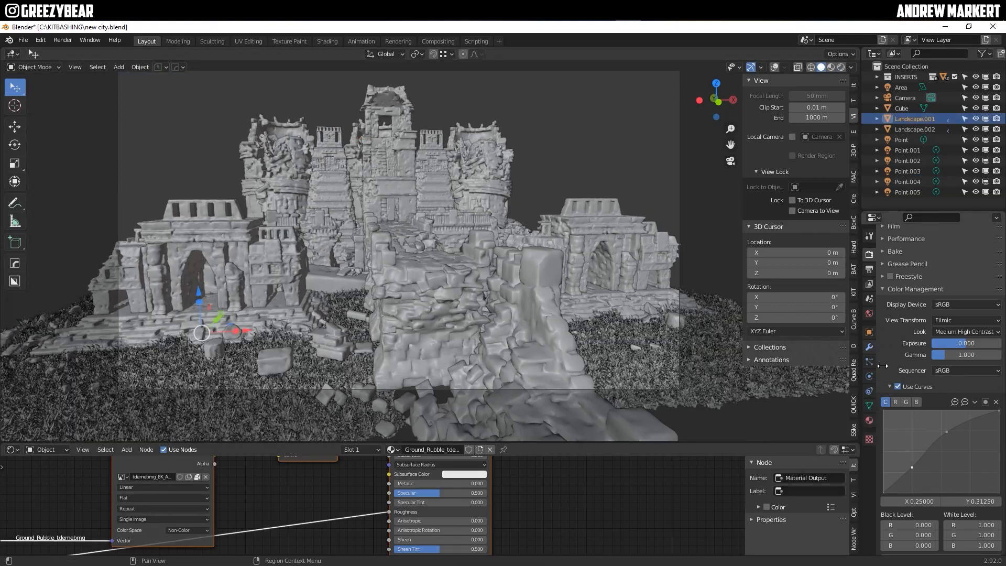
left_click(870, 362)
left_click(966, 236)
left_click(914, 129)
left_click(965, 236)
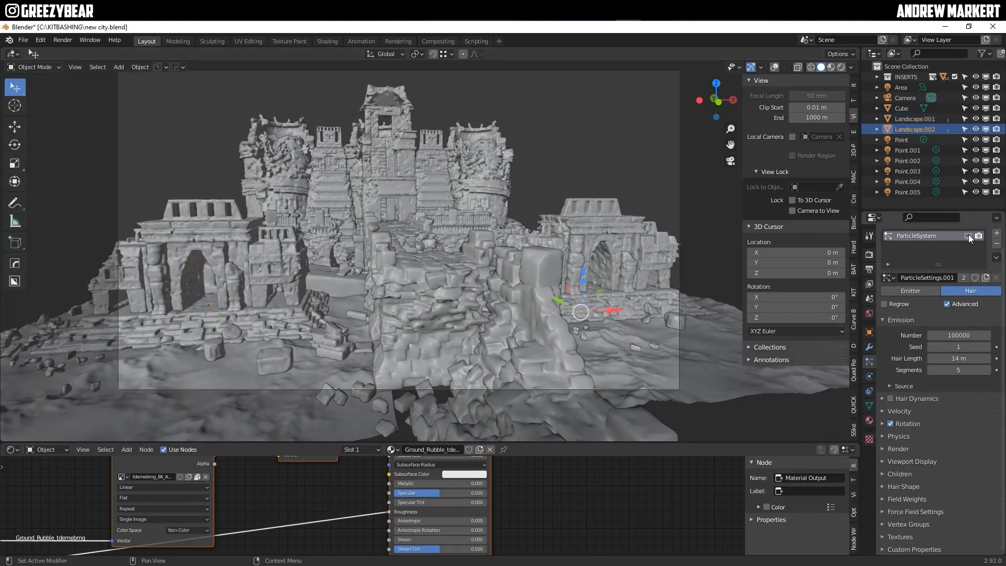
left_click(37, 109)
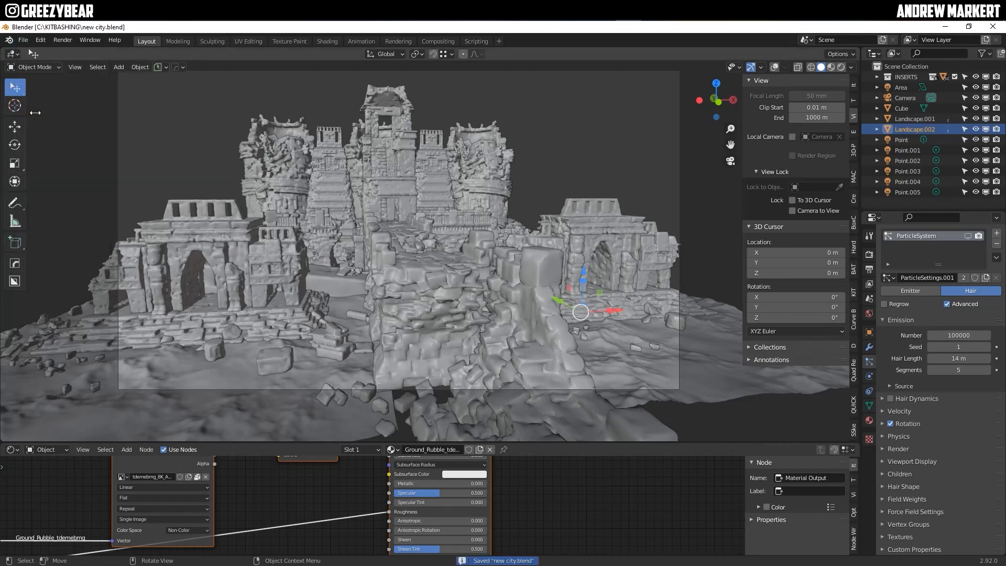
left_click(63, 40)
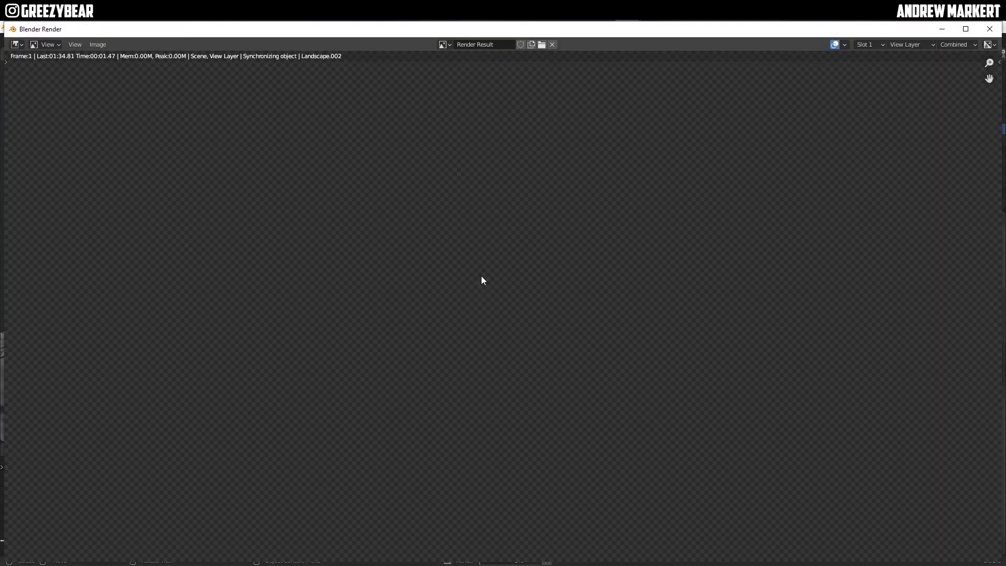